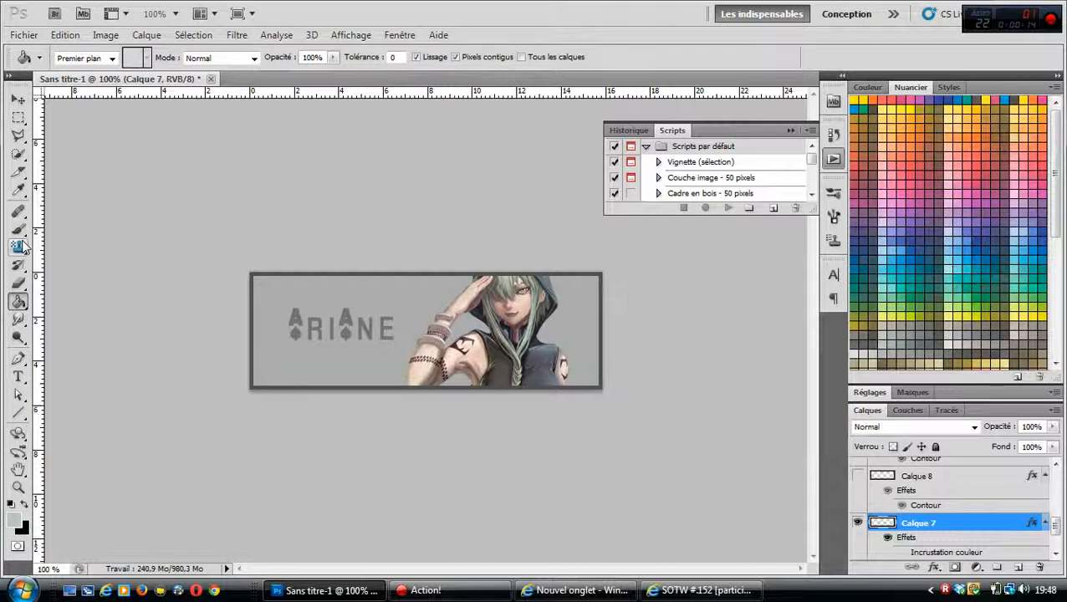
Step: Create a new 450 × 150 pixel document at 72 pixels/inch with a transparent background
left_click(790, 133)
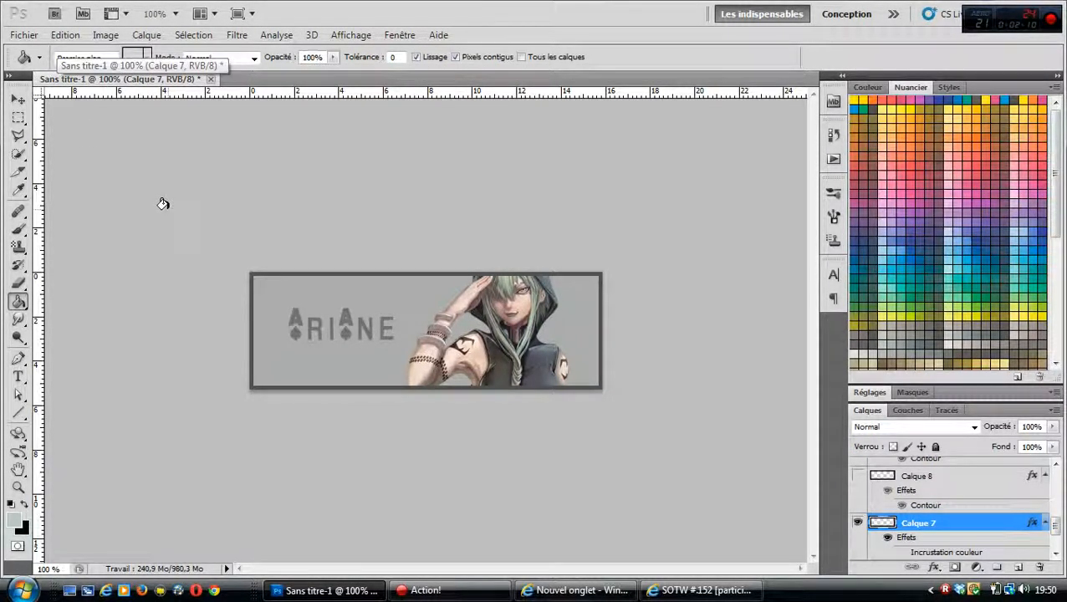
left_click(24, 37)
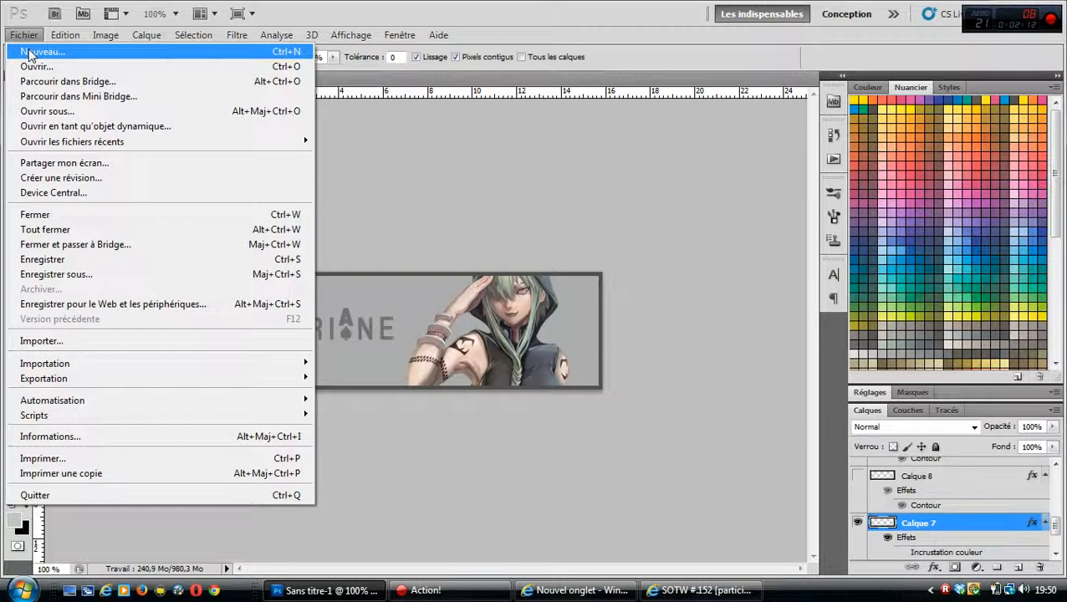
left_click(29, 53)
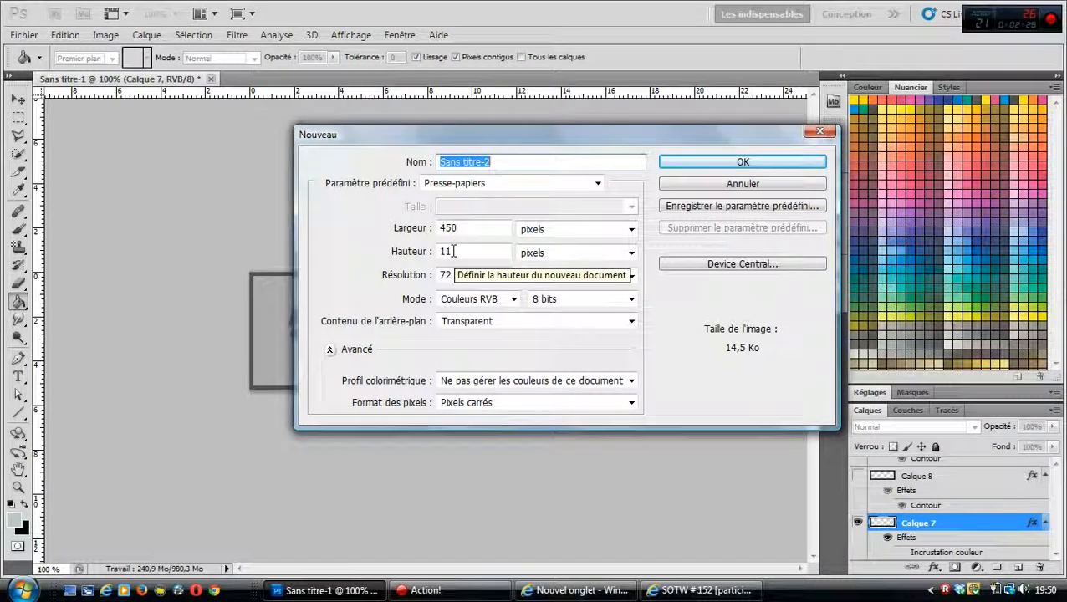
left_click(453, 251)
double_click(448, 251)
type("15")
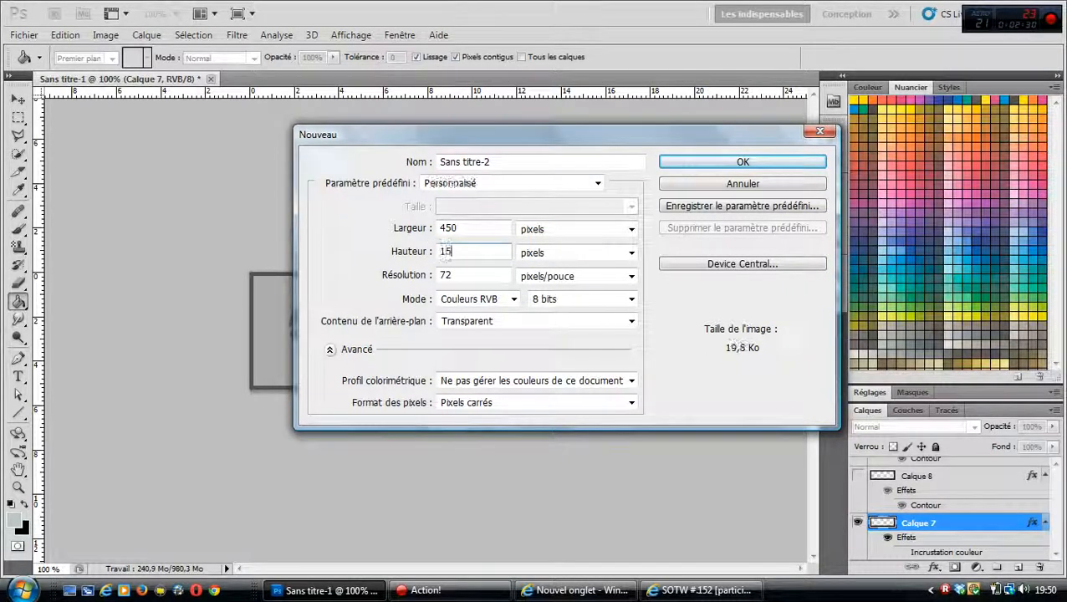
type("0")
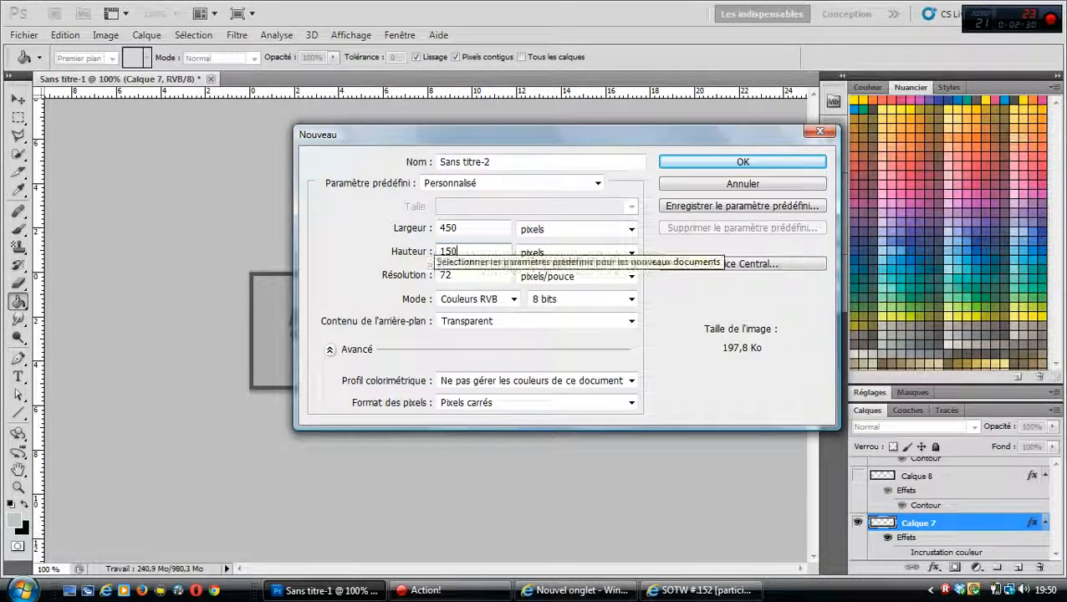
left_click(459, 274)
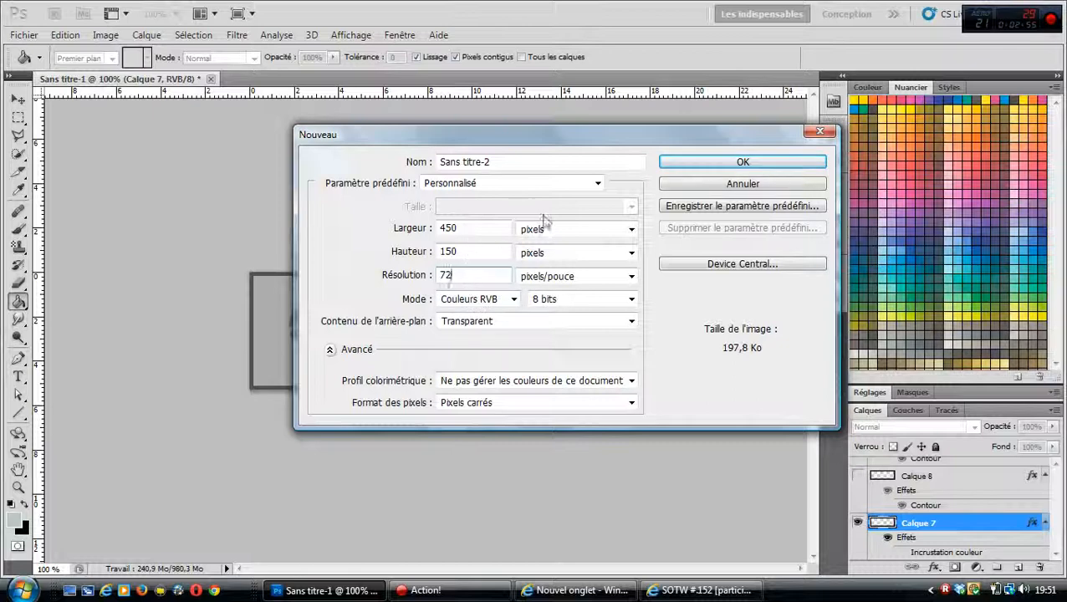
left_click(706, 163)
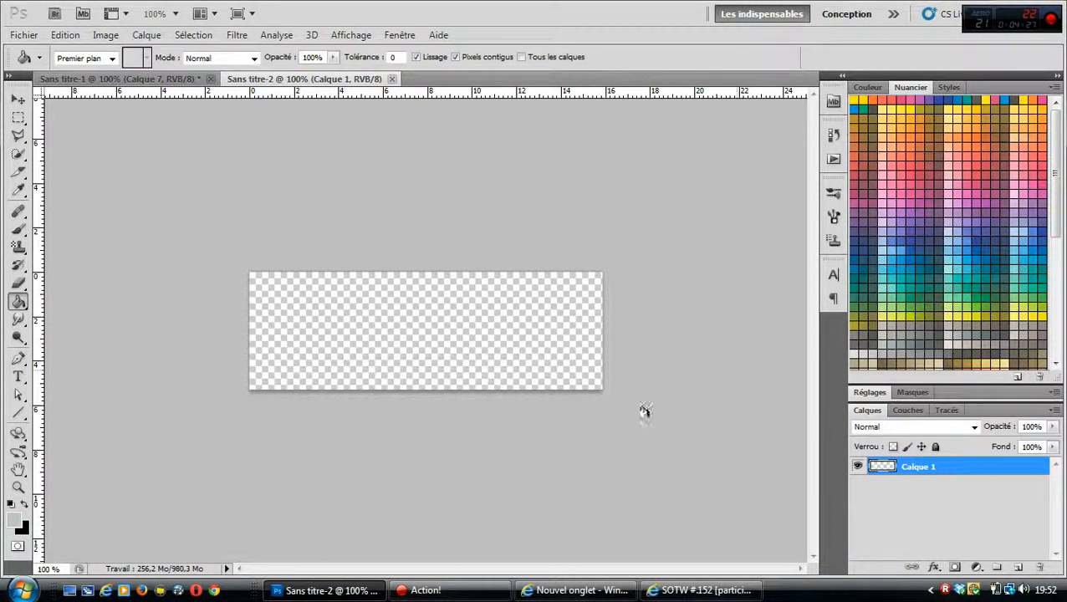
Step: Fill the blank canvas with the pale grey-green foreground colour and add a new empty layer named Calque 2 above it
left_click(883, 345, "ctrl")
left_click(405, 294)
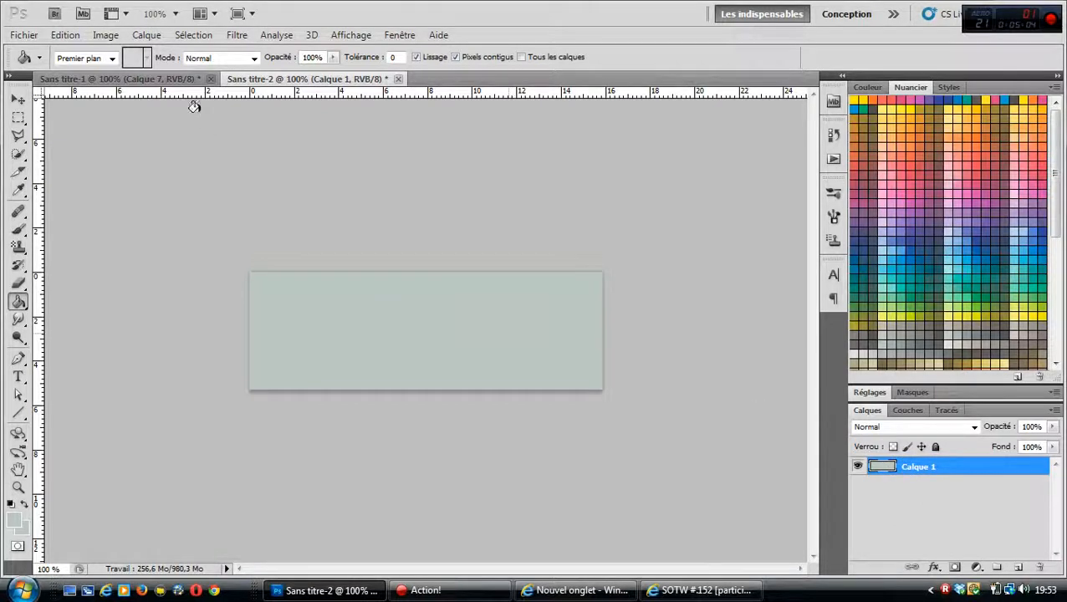
left_click(151, 39)
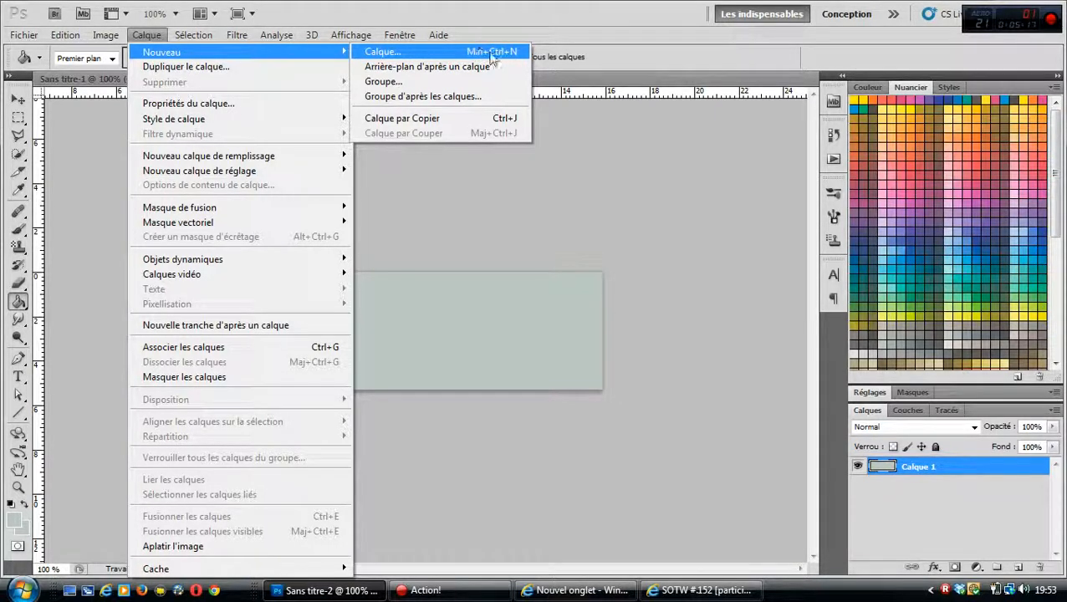
left_click(432, 55)
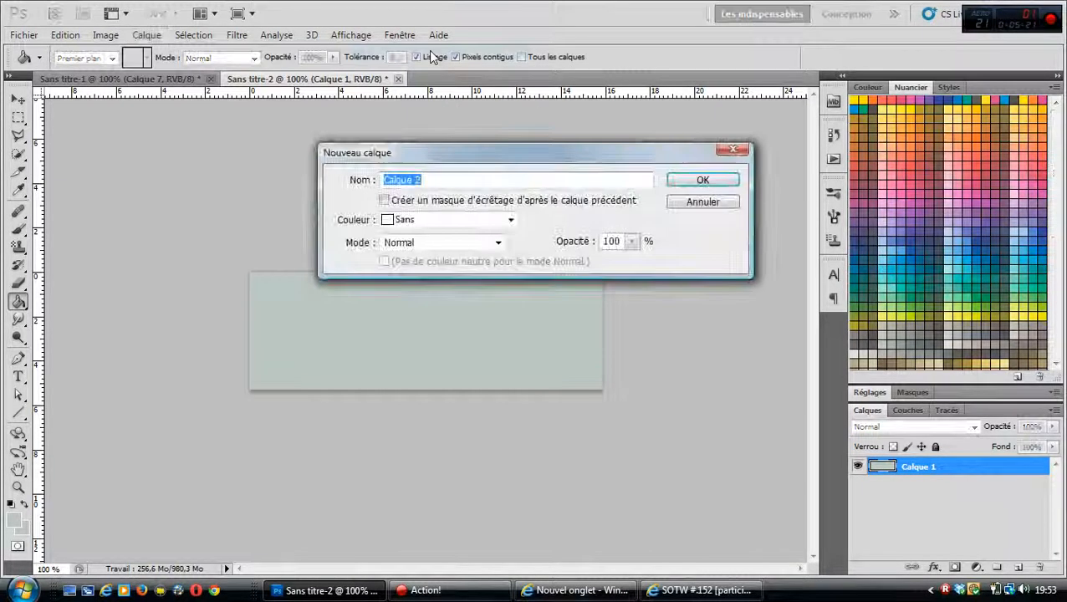
left_click(682, 180)
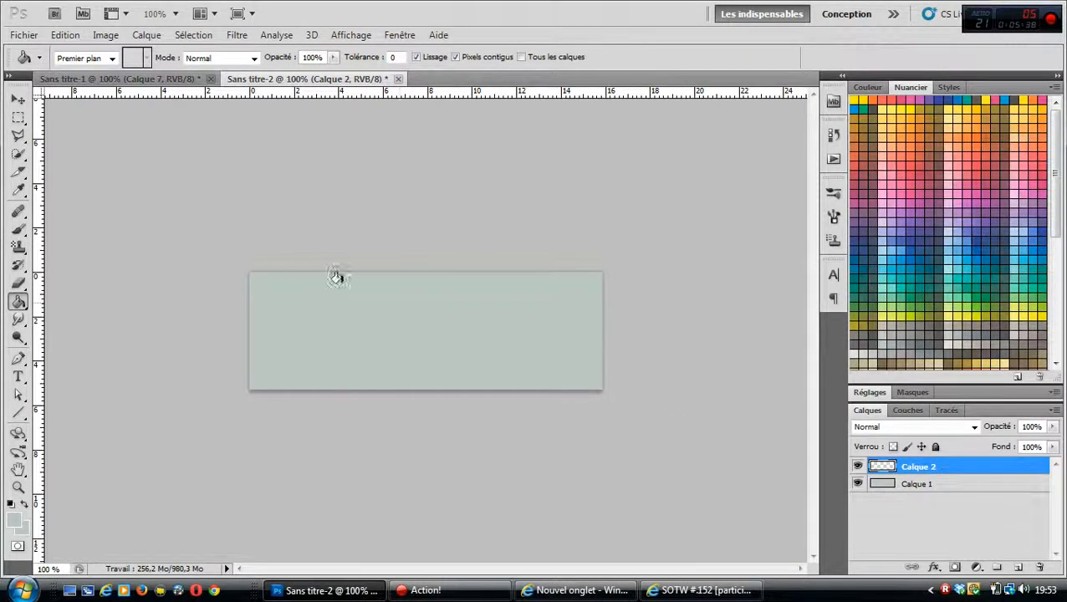
Step: Open the image Medusa.png from the personnages folder
left_click(25, 35)
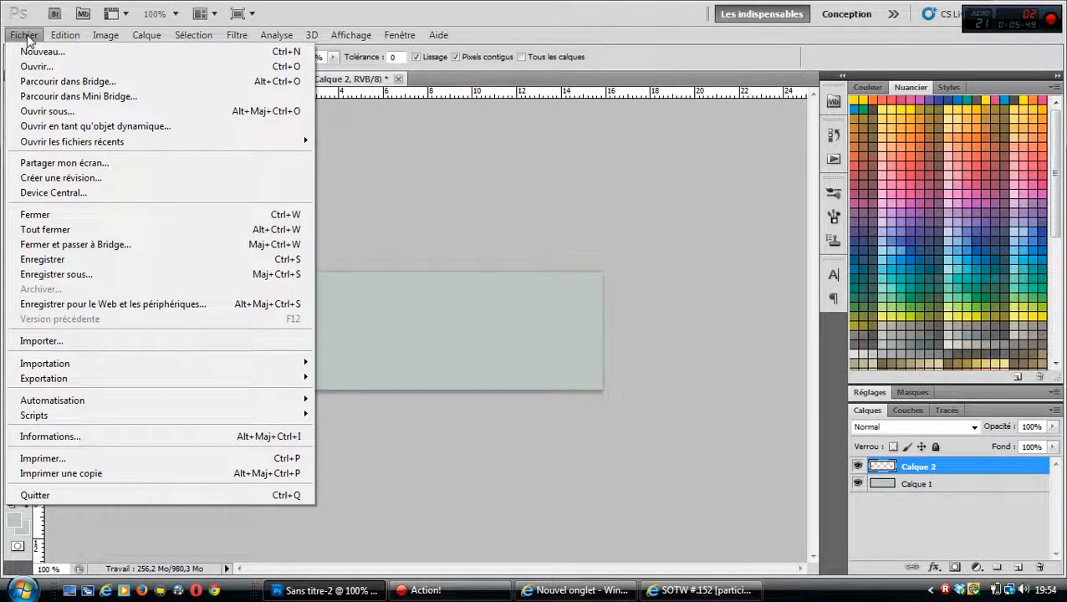
left_click(36, 64)
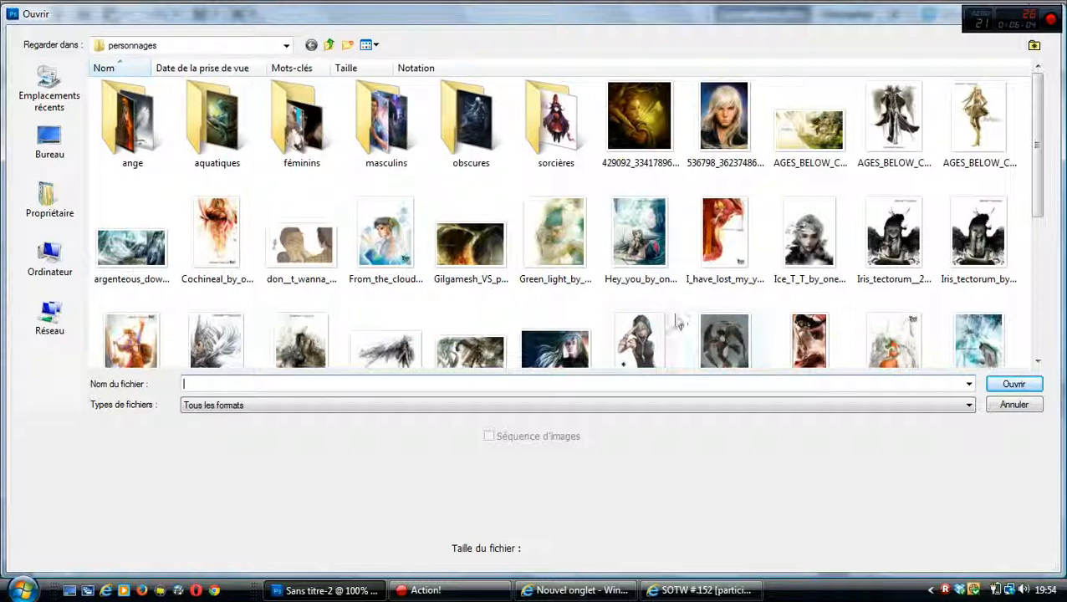
left_click(640, 339)
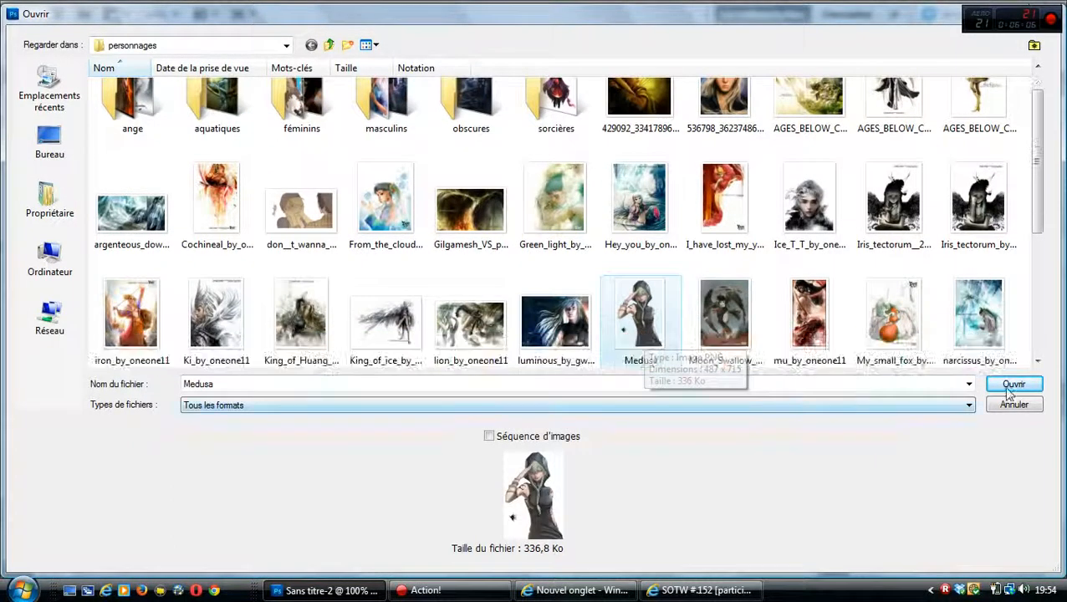
left_click(1032, 392)
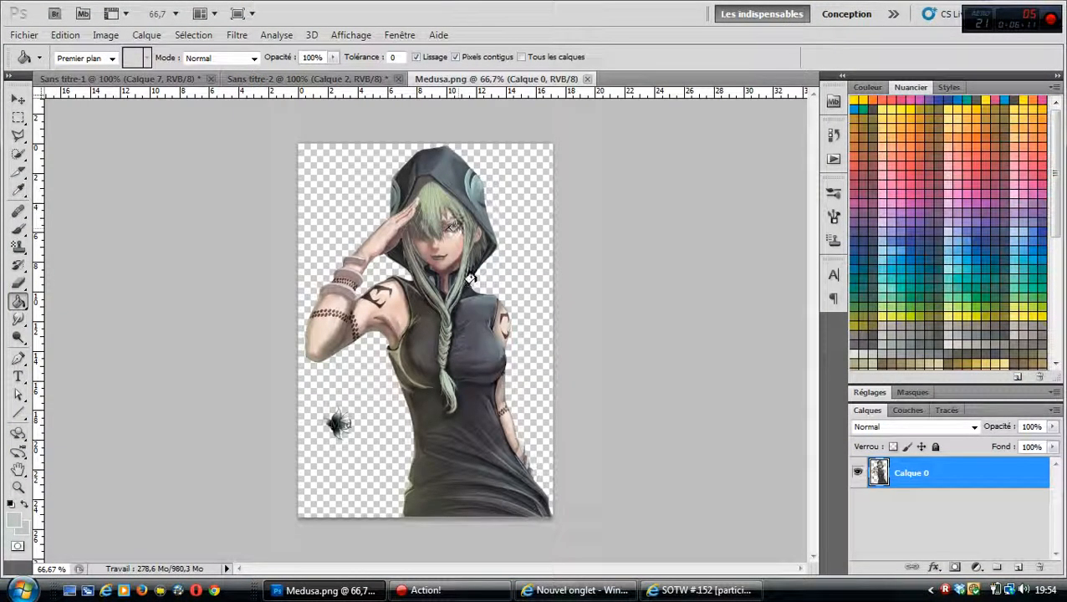
Step: Switch to Adobe Bridge and open Medusa.png and Renders_truc_keken_fille_plus_loup.png from the personnages folder in Photoshop
left_click(54, 15)
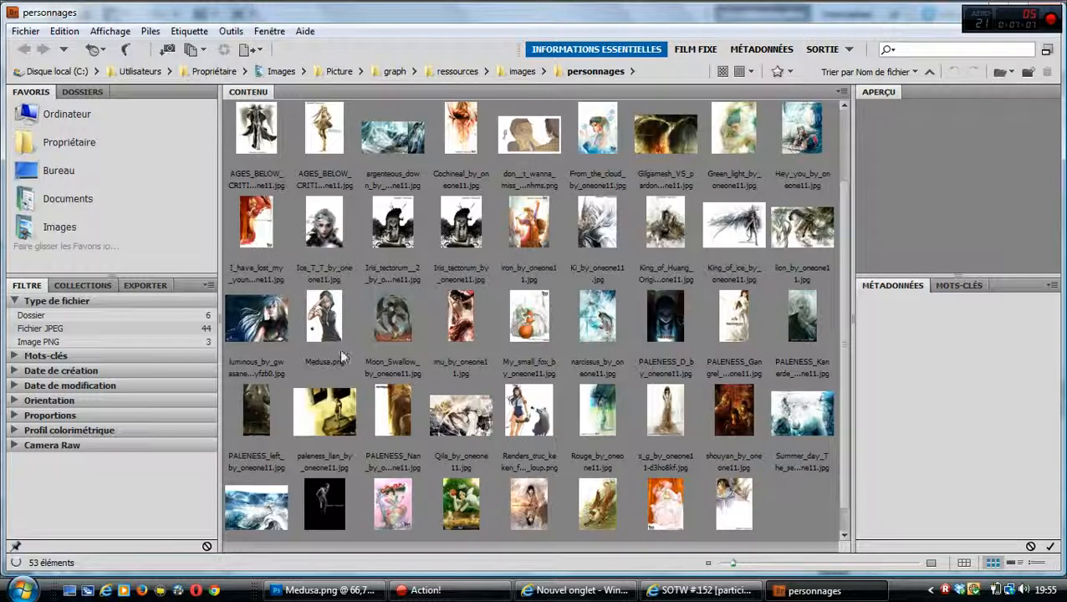
left_click(323, 316)
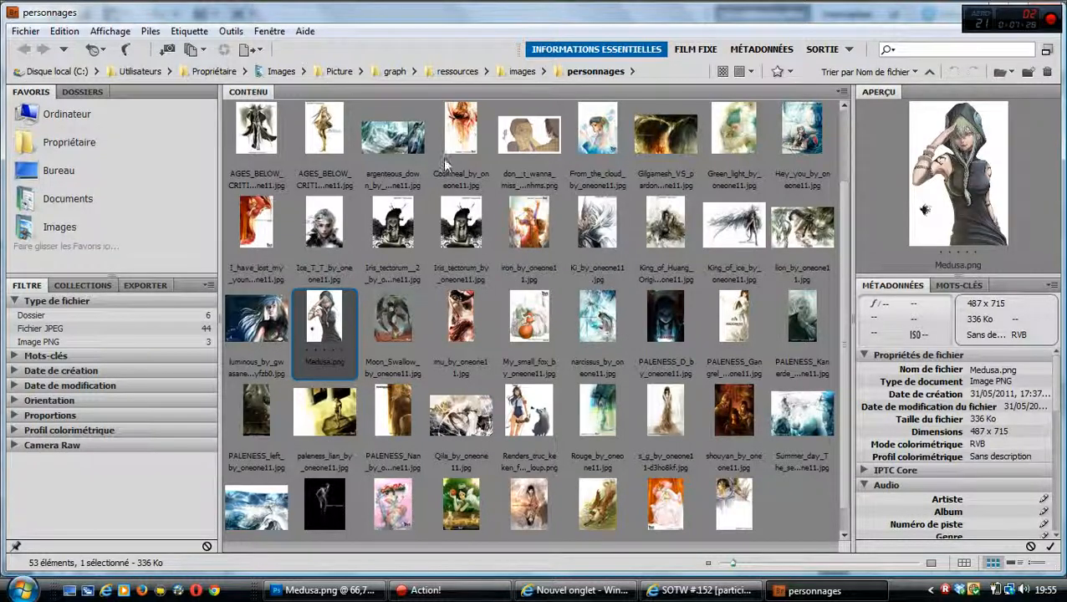
mouse_move(337, 594)
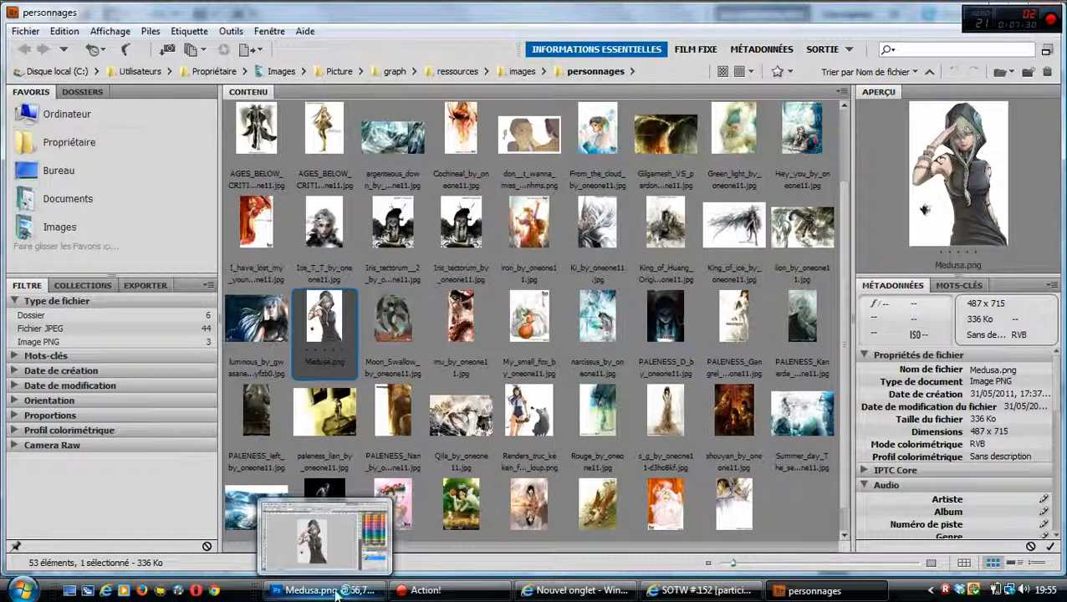
double_click(337, 343)
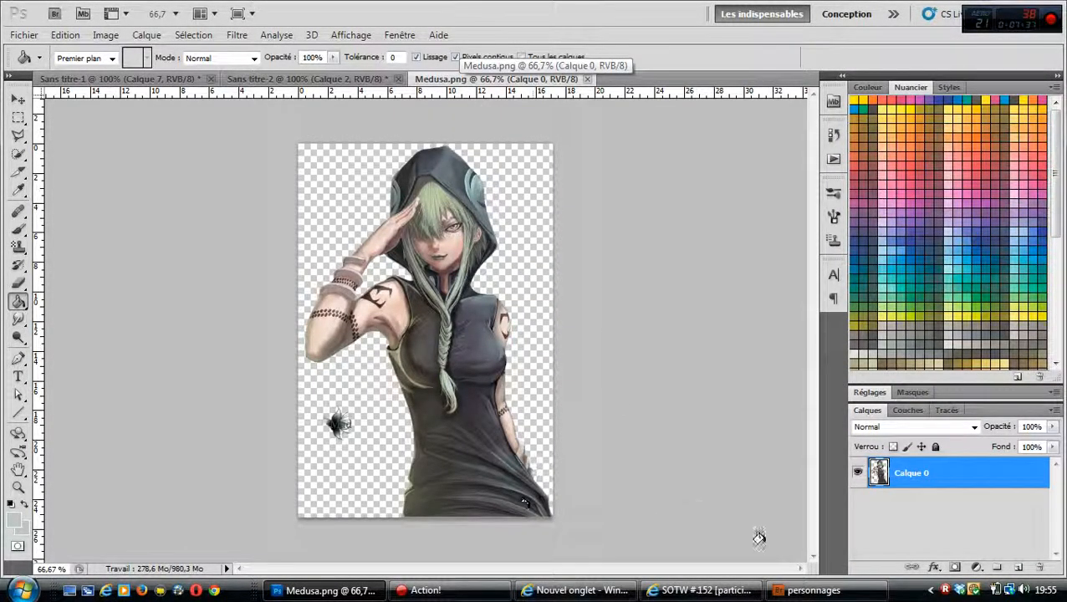
mouse_move(807, 593)
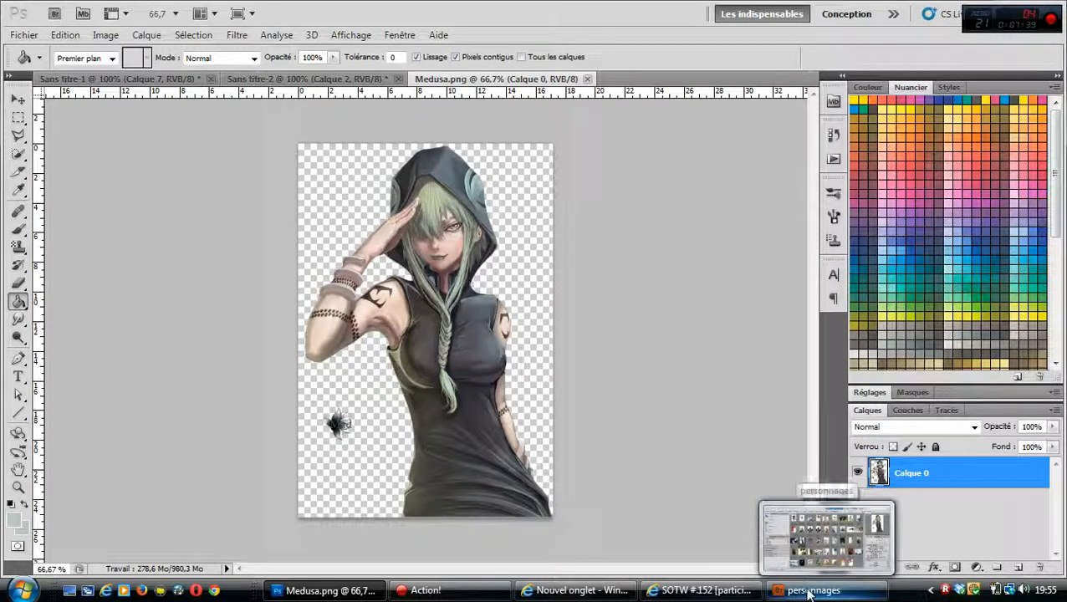
left_click(808, 592)
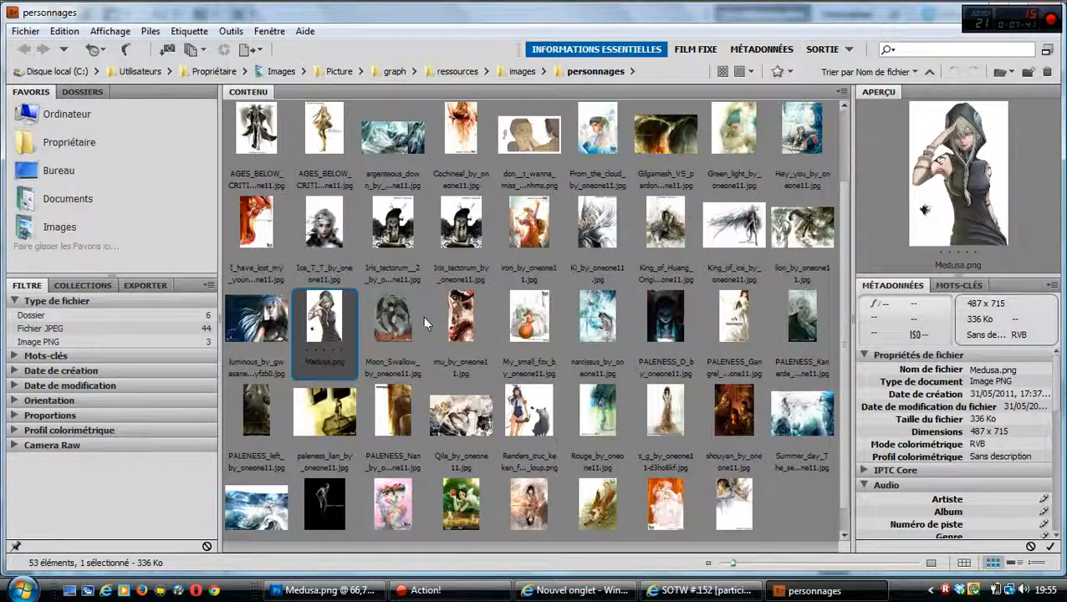
left_click(533, 410)
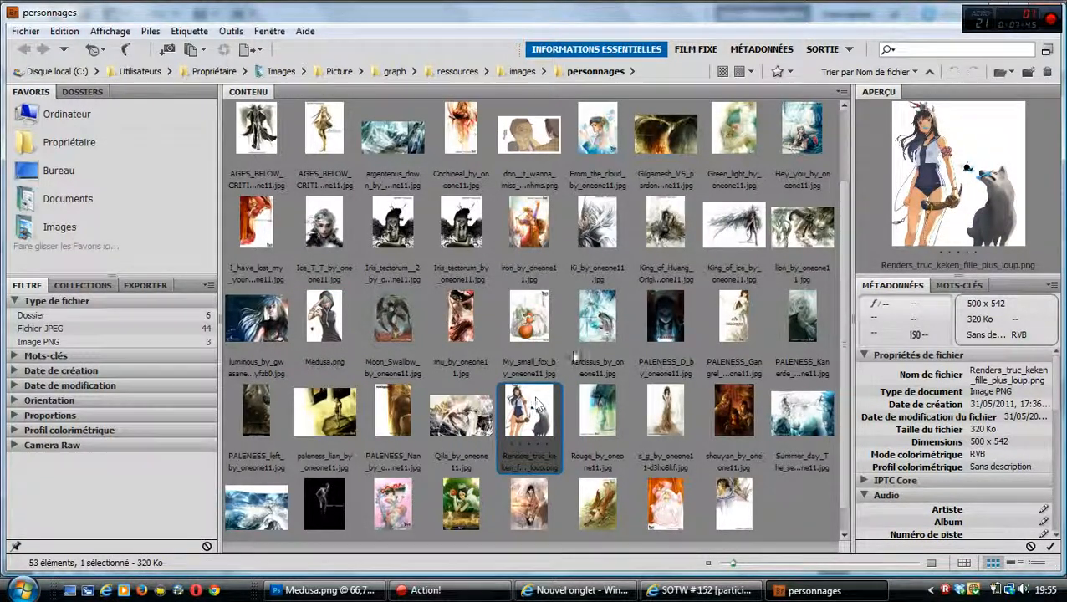
key("alt+Tab")
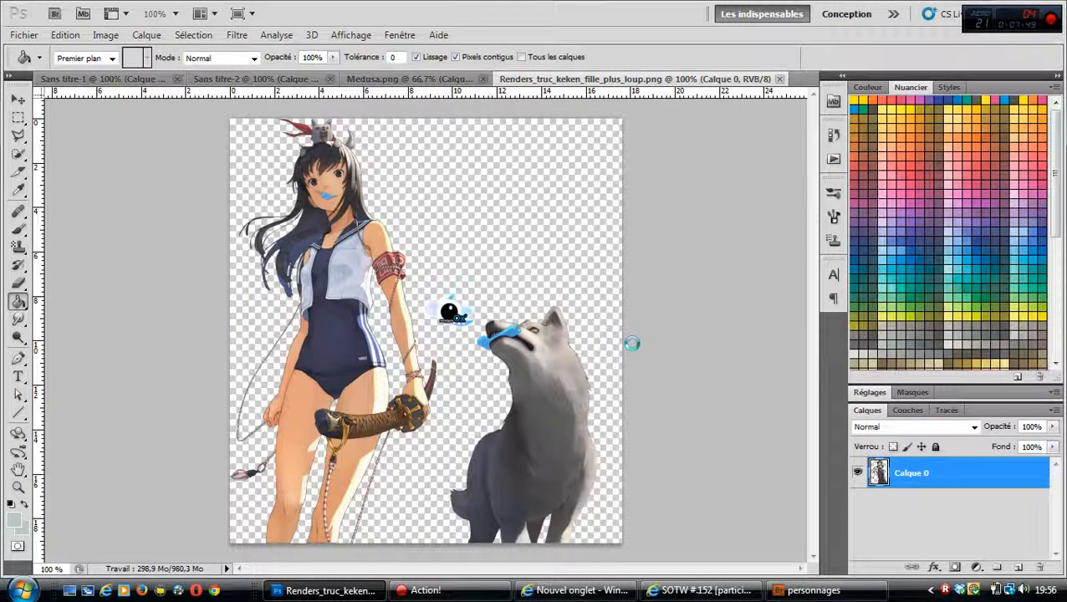
Step: Select the entire Medusa.png image and copy it
left_click(384, 81)
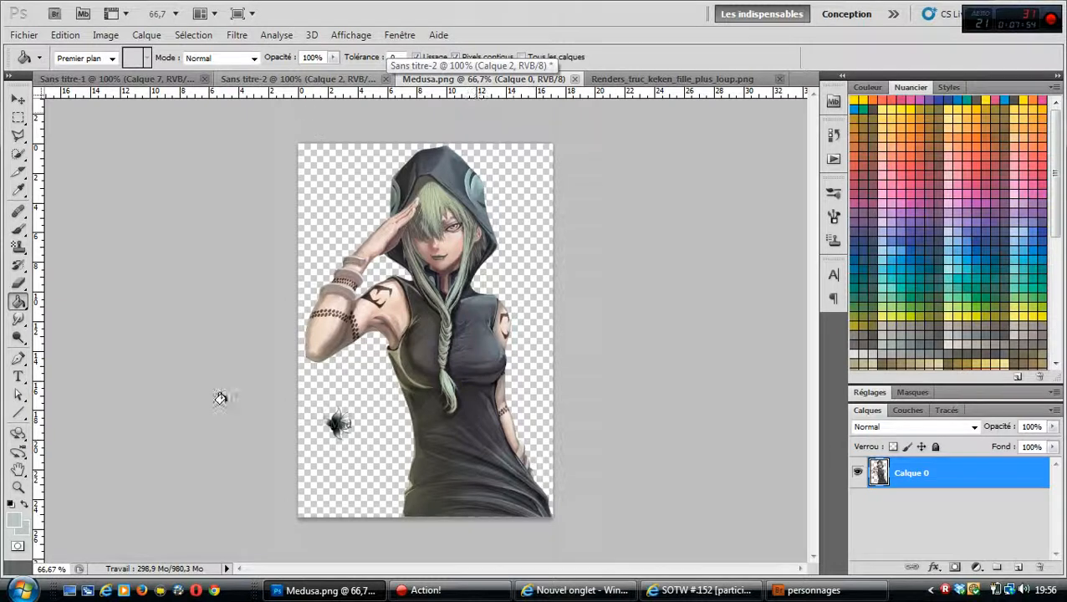
left_click(340, 78)
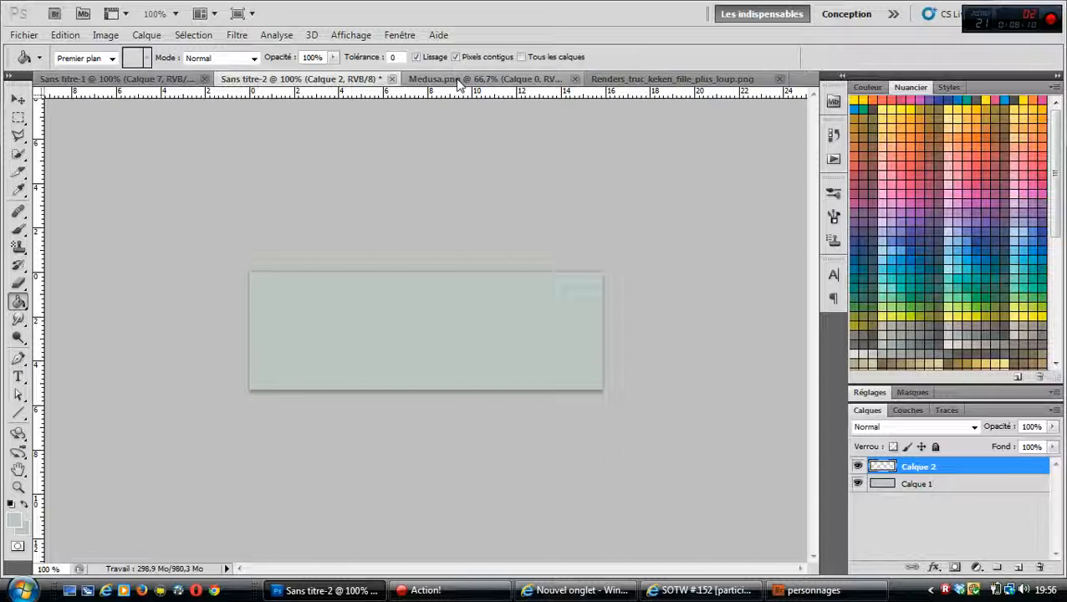
left_click(458, 80)
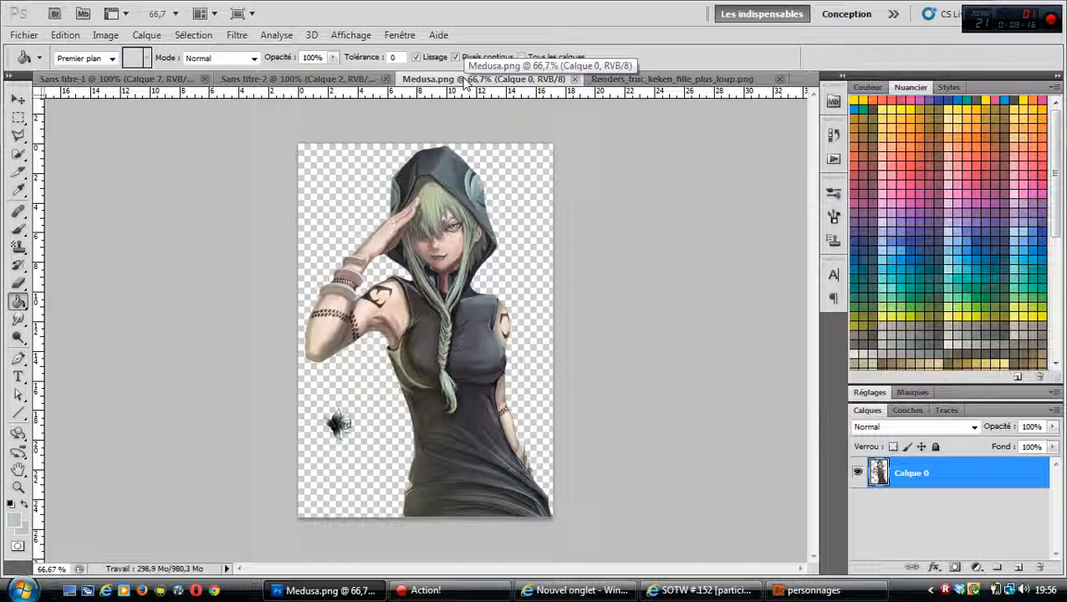
left_click(193, 35)
left_click(199, 48)
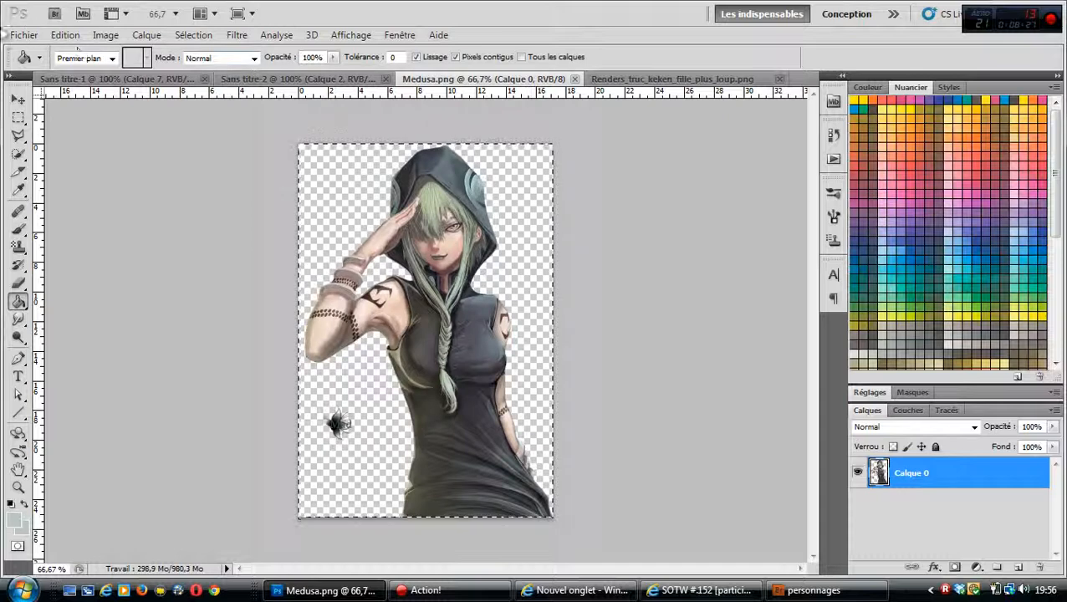
left_click(64, 35)
left_click(161, 110)
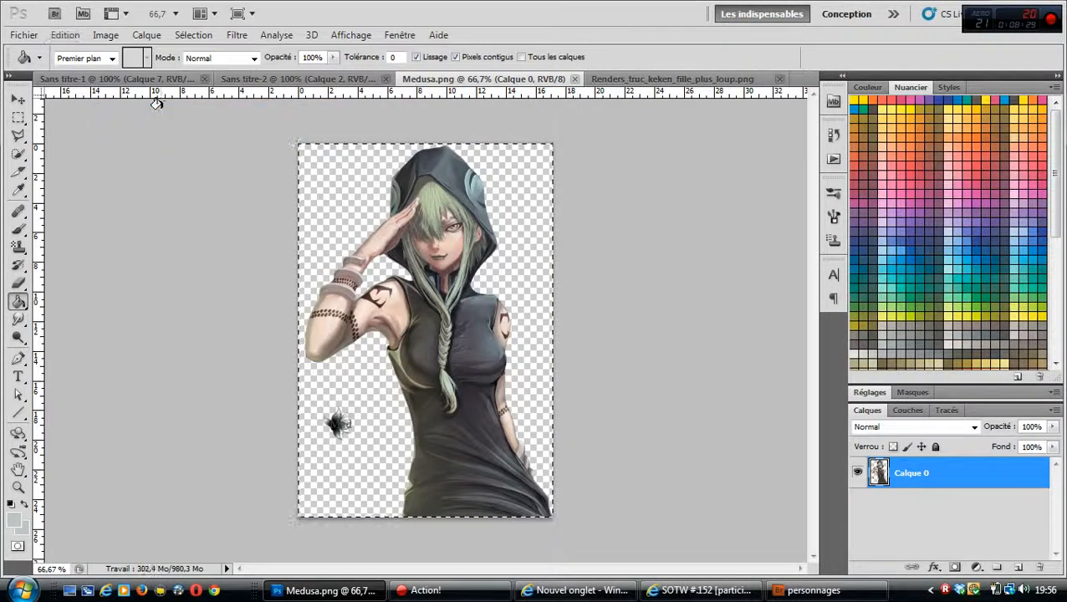
Step: Paste the copied figure onto Calque 2 of the Sans titre-2 document and toggle the layer's visibility off and on
left_click(306, 79)
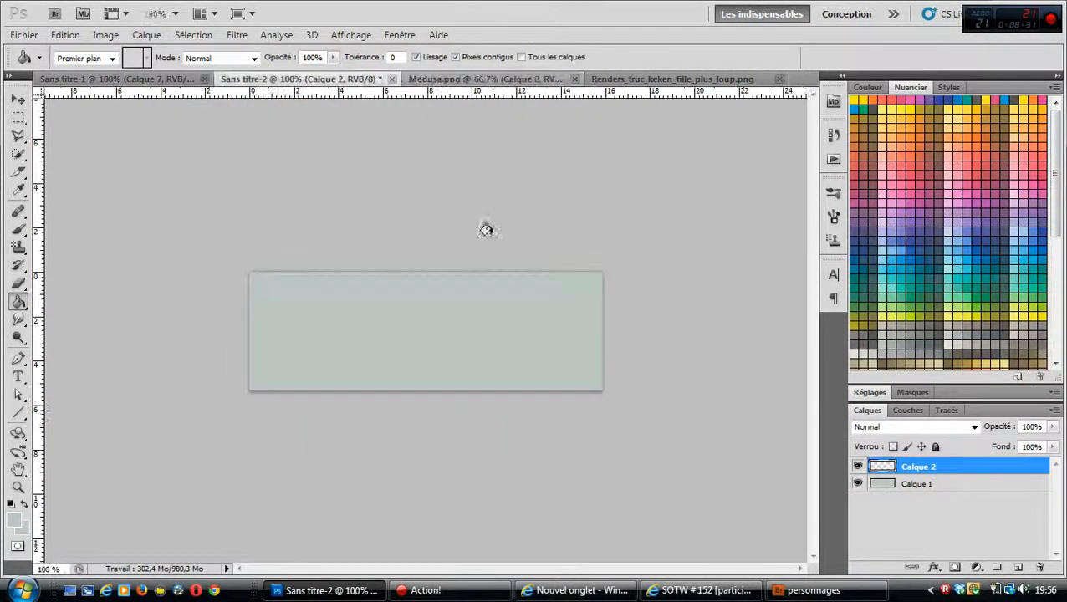
left_click(72, 35)
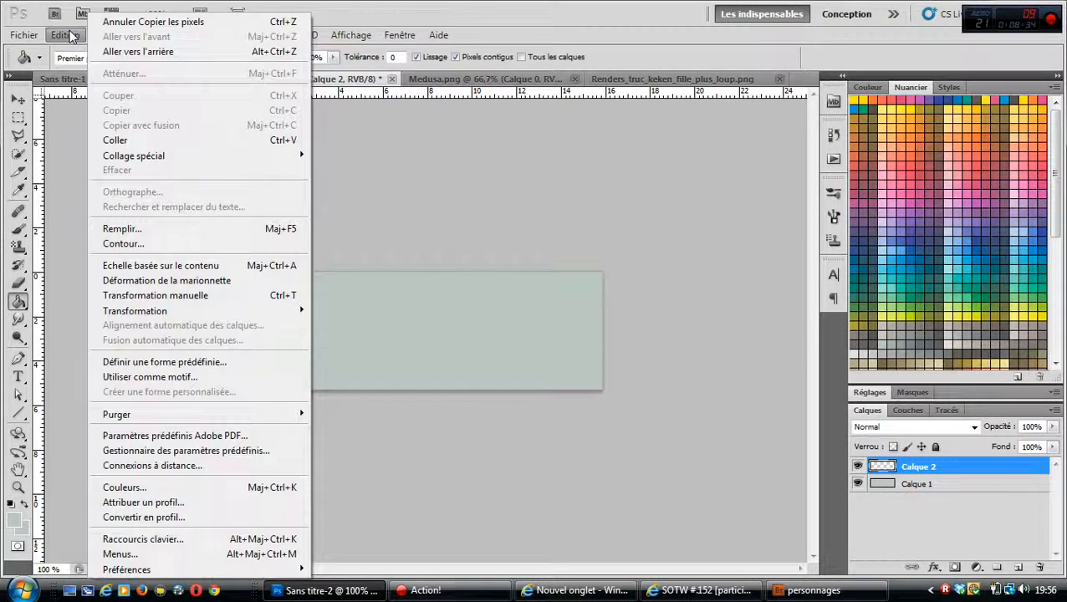
left_click(128, 144)
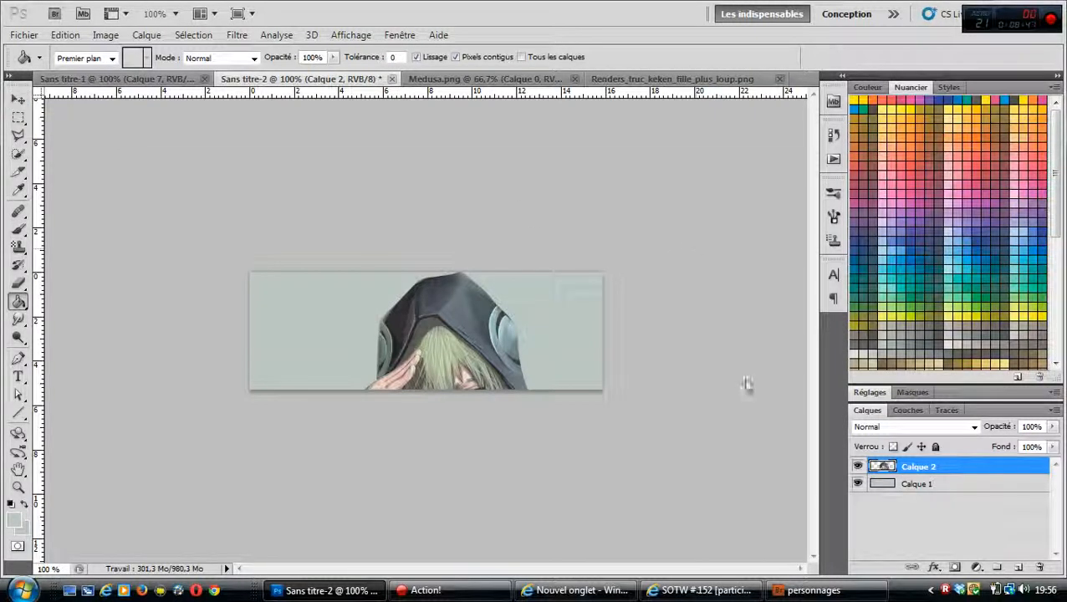
left_click(858, 467)
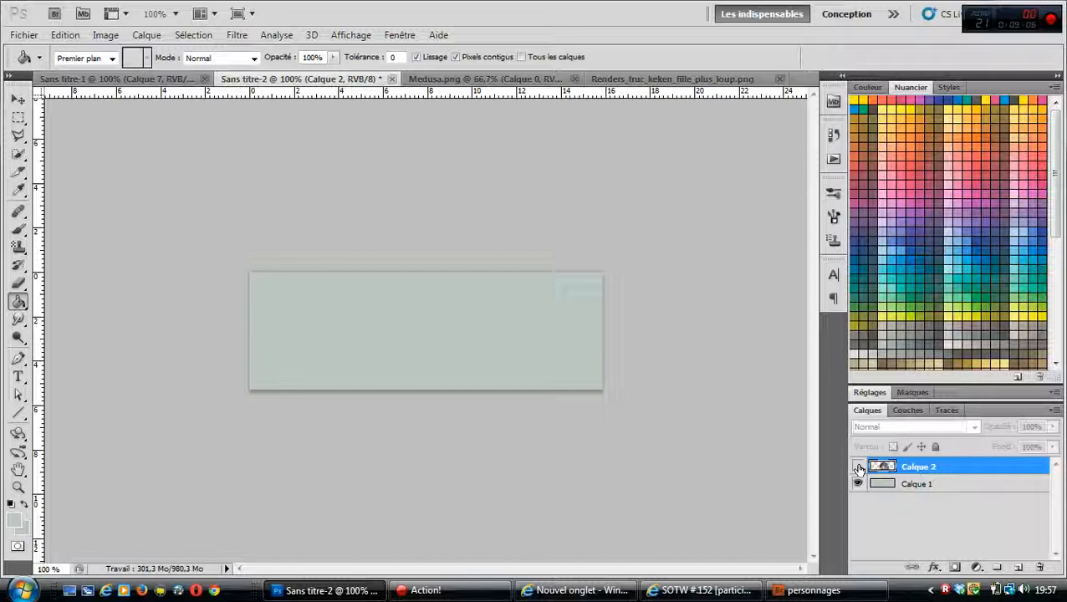
left_click(858, 466)
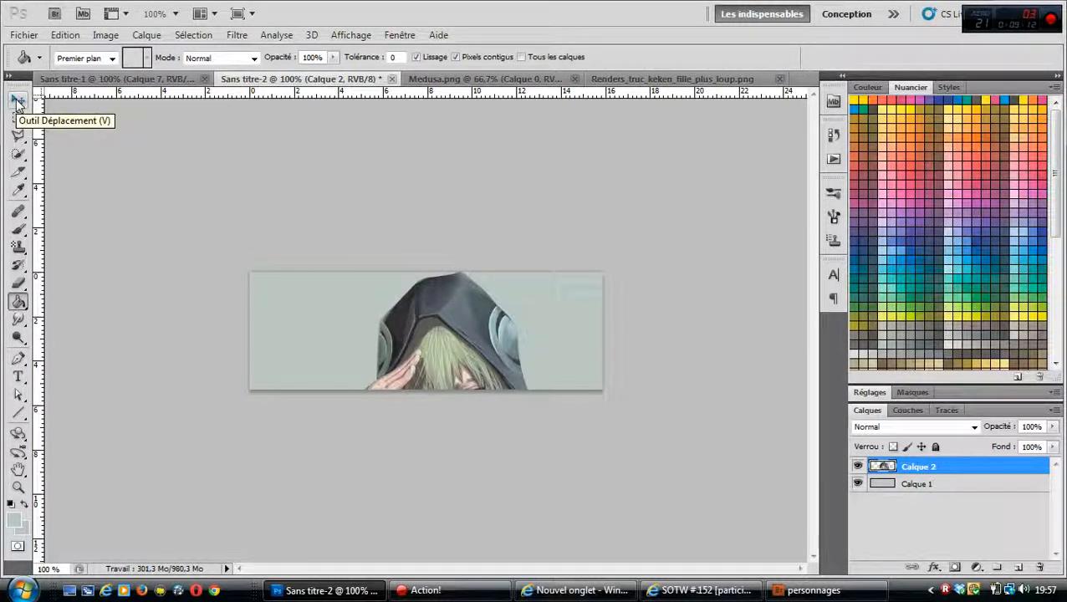
left_click(18, 102)
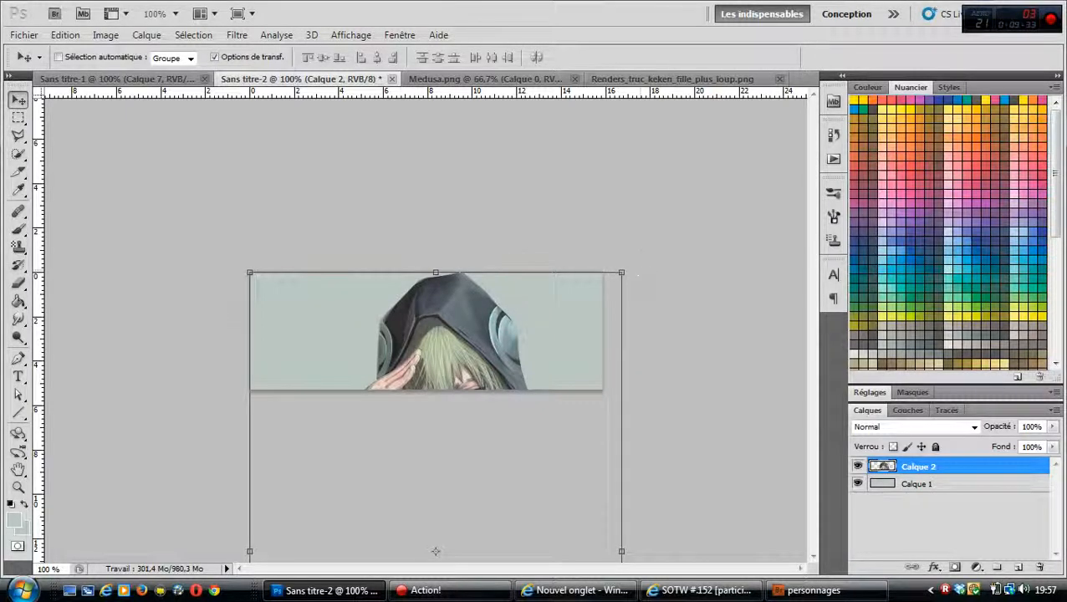
left_click(622, 272)
left_click_drag(608, 282, 443, 431)
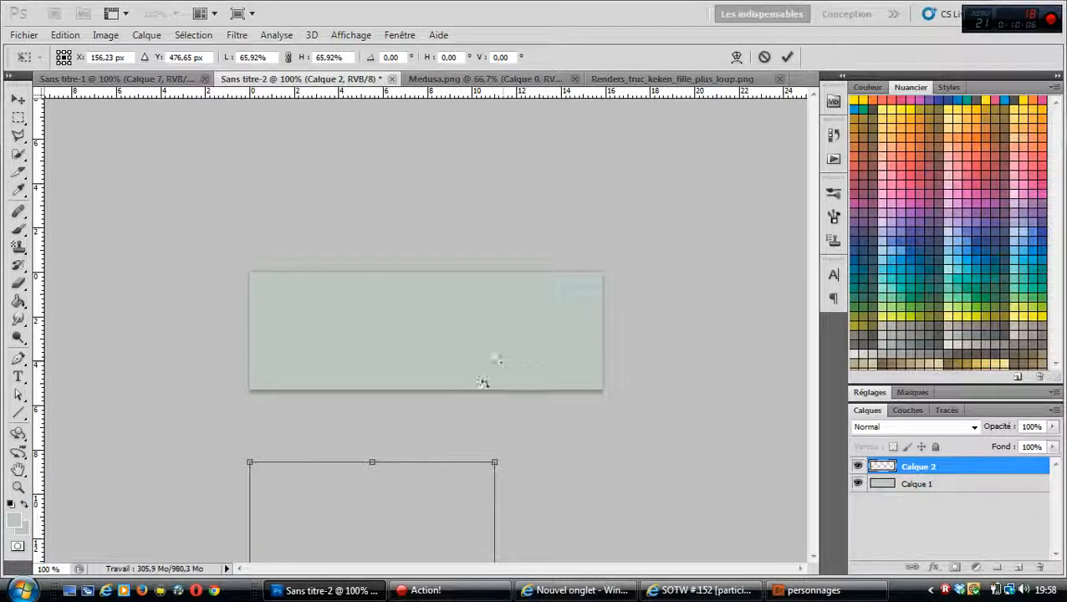
left_click_drag(369, 540, 494, 421)
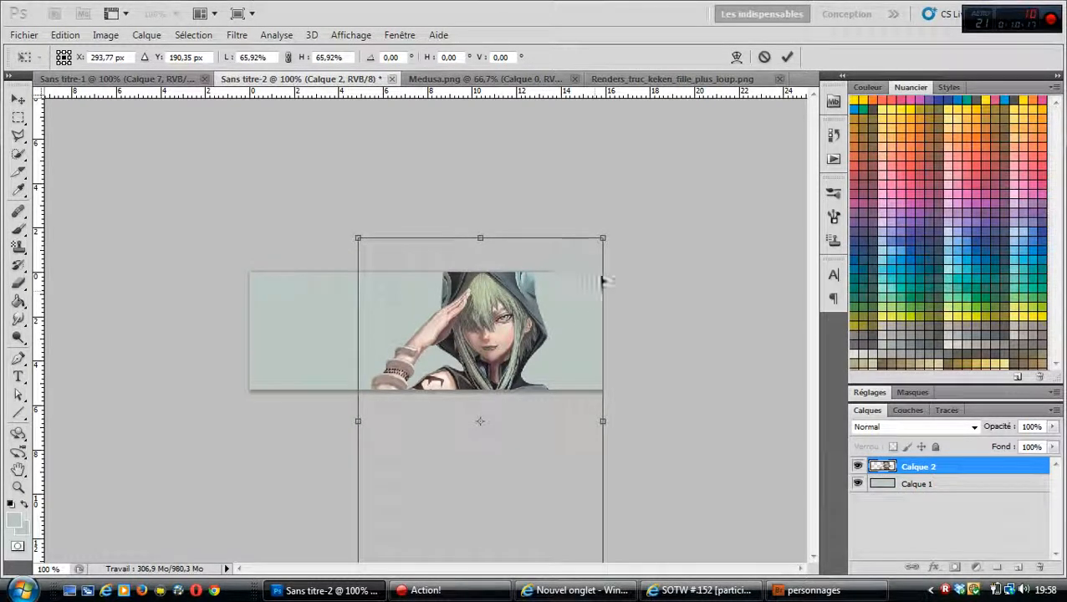
left_click_drag(603, 239, 553, 288)
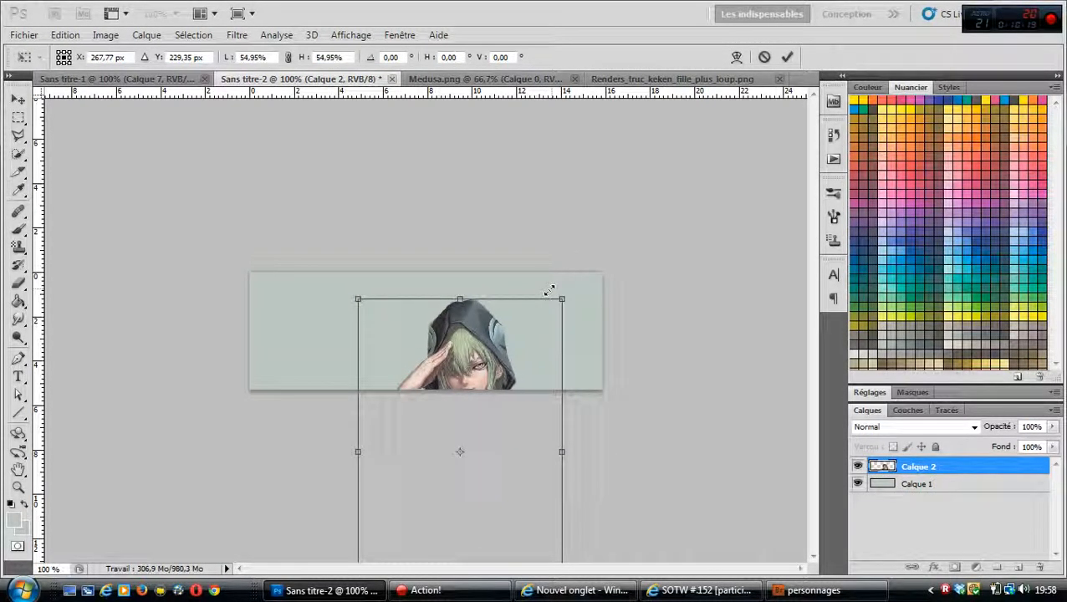
mouse_move(507, 425)
left_mouse_down()
mouse_move(505, 459)
mouse_move(510, 436)
mouse_move(527, 431)
mouse_move(517, 439)
mouse_move(519, 420)
left_mouse_up()
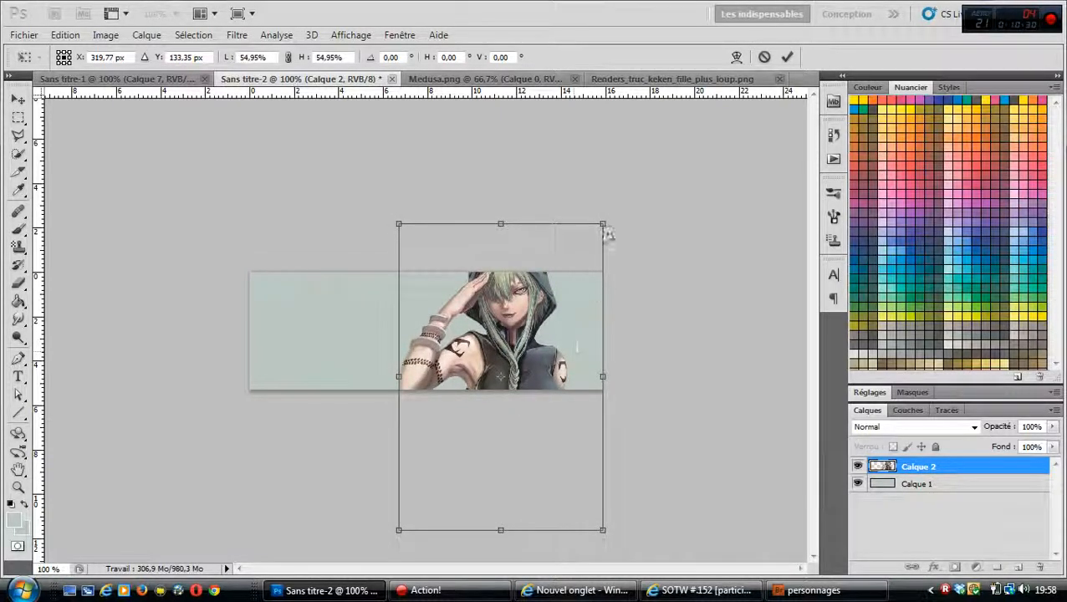
left_click_drag(603, 224, 592, 239)
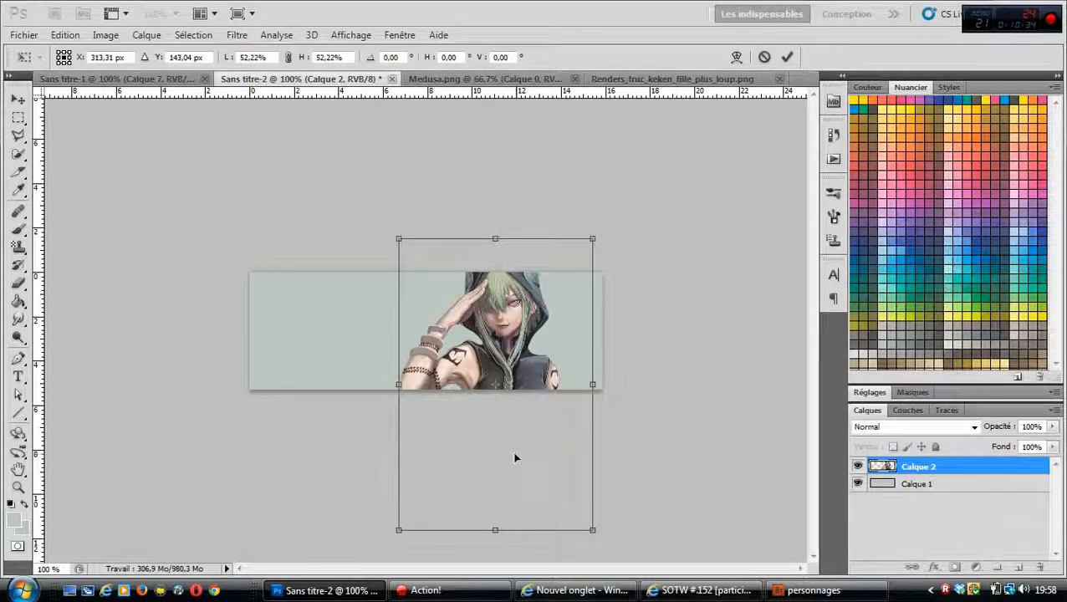
left_click_drag(515, 457, 518, 453)
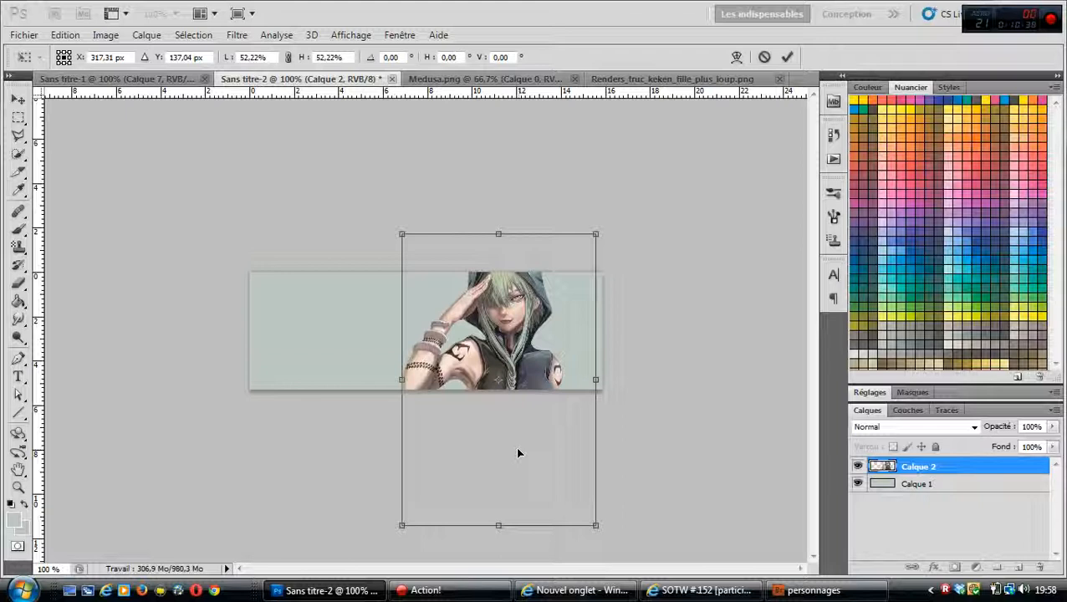
left_click_drag(596, 234, 593, 237)
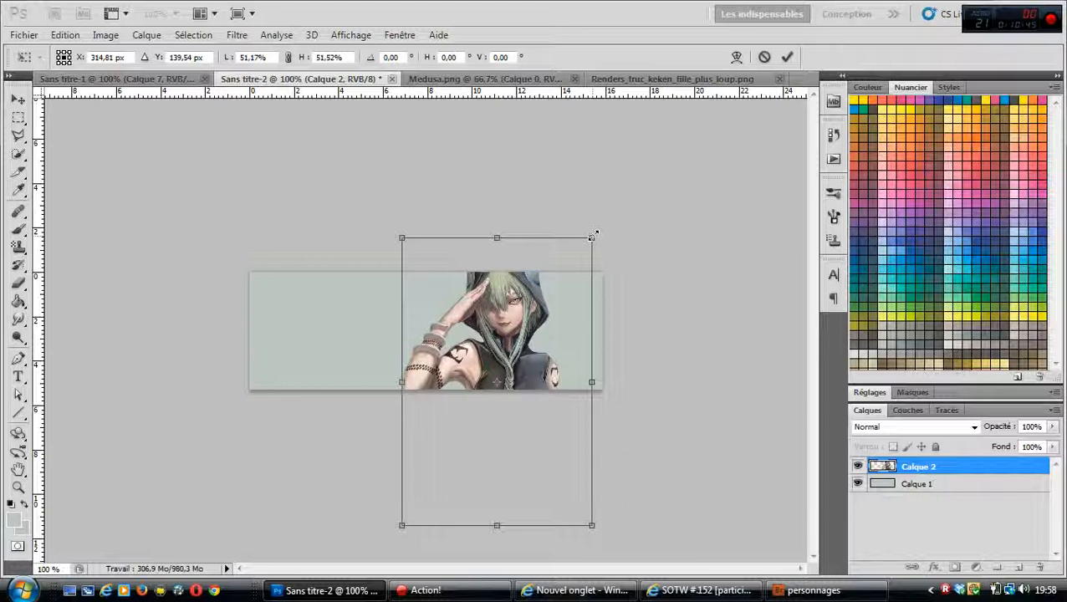
left_click_drag(593, 237, 491, 289)
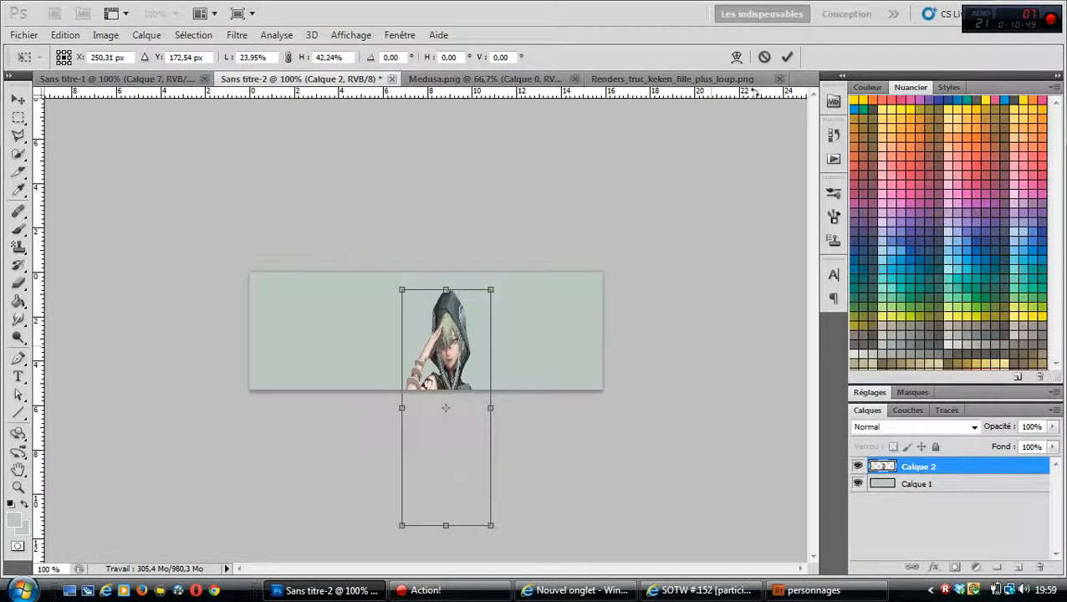
left_click(763, 56)
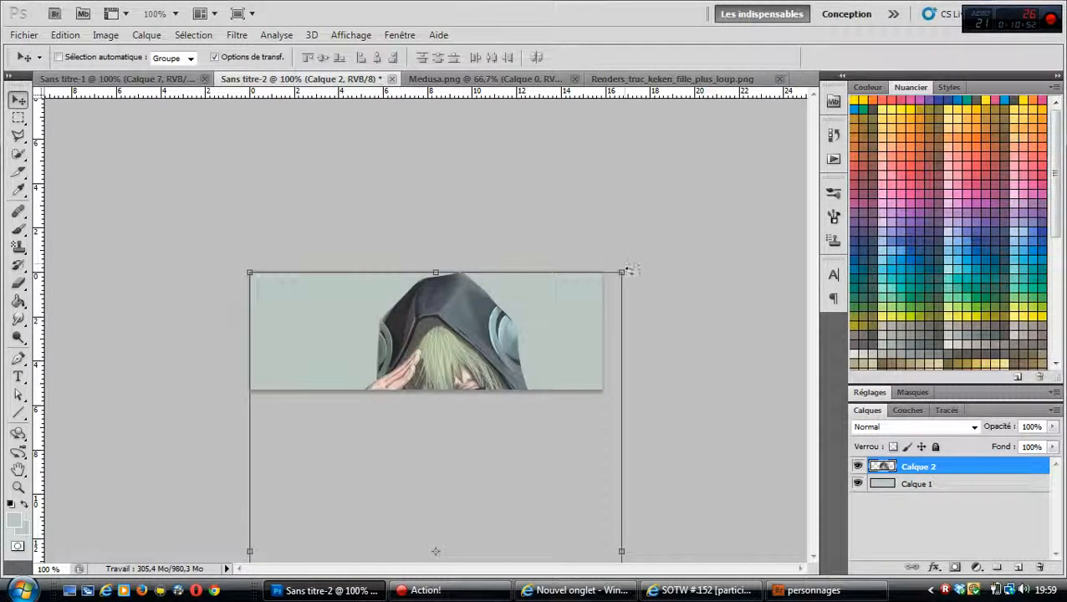
left_click_drag(621, 269, 436, 432)
left_click_drag(429, 514, 564, 288)
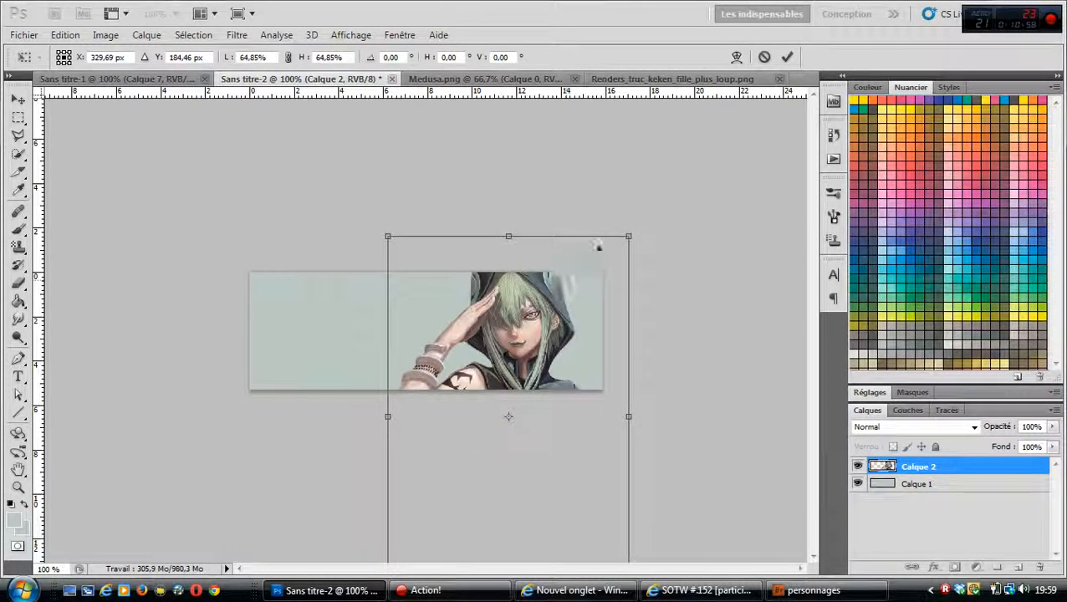
left_click_drag(628, 237, 551, 353)
left_click_drag(502, 439, 536, 339)
left_click_drag(588, 252, 613, 218)
left_click_drag(566, 282, 544, 287)
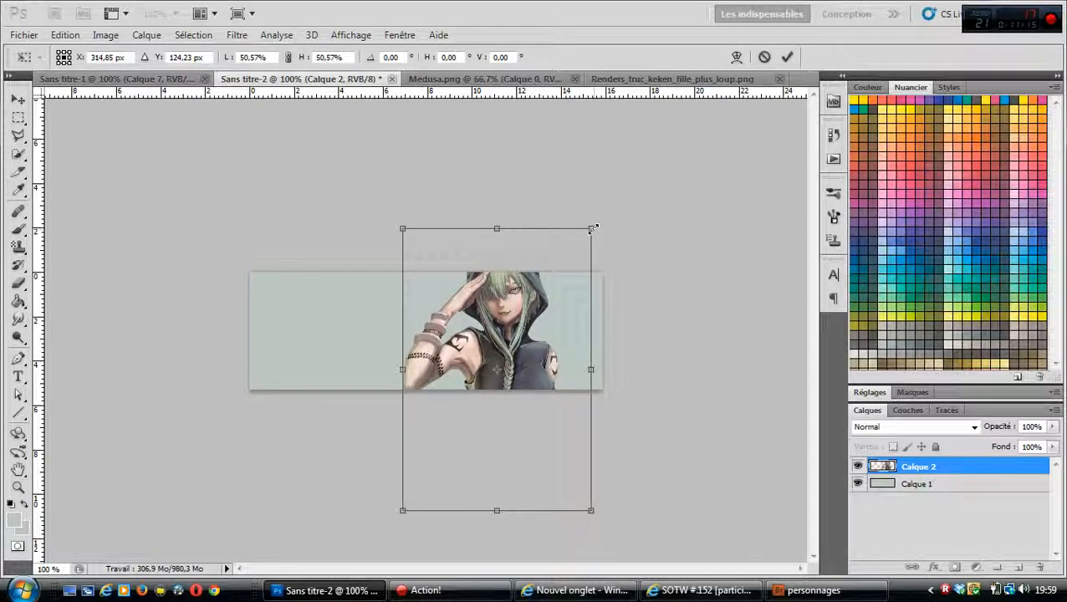
left_click_drag(591, 229, 594, 230)
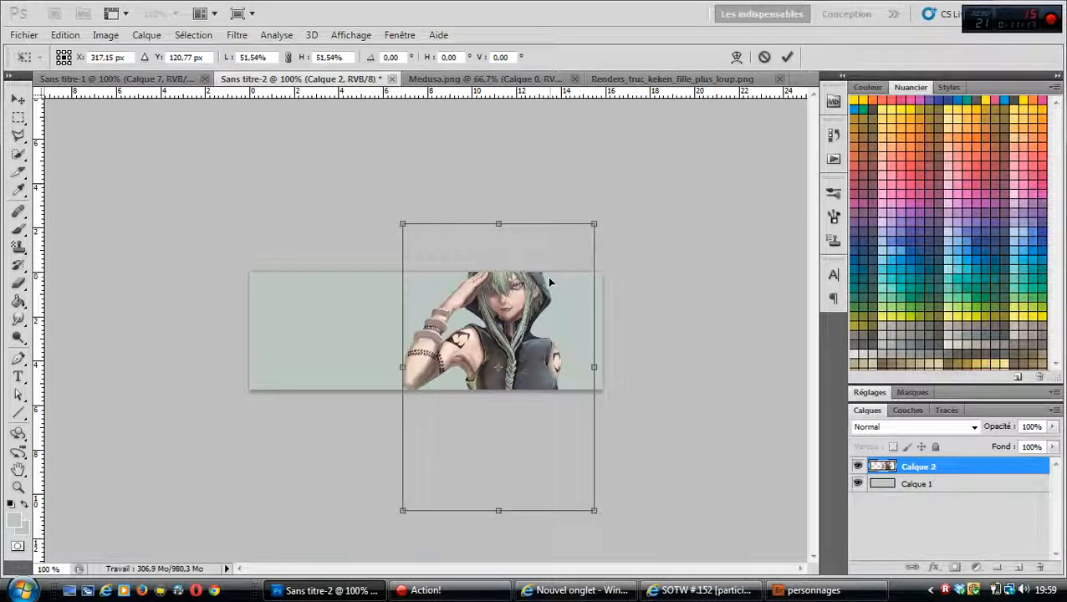
mouse_move(549, 286)
left_mouse_down()
mouse_move(558, 271)
mouse_move(542, 293)
mouse_move(543, 278)
left_mouse_up()
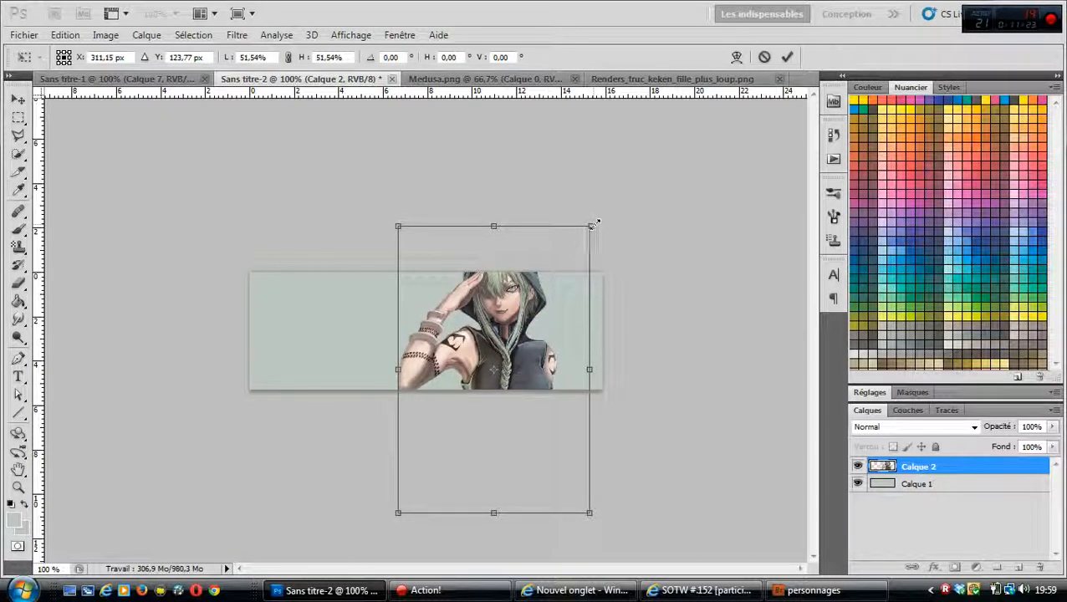
left_click_drag(594, 222, 600, 219)
left_click_drag(559, 281, 568, 298)
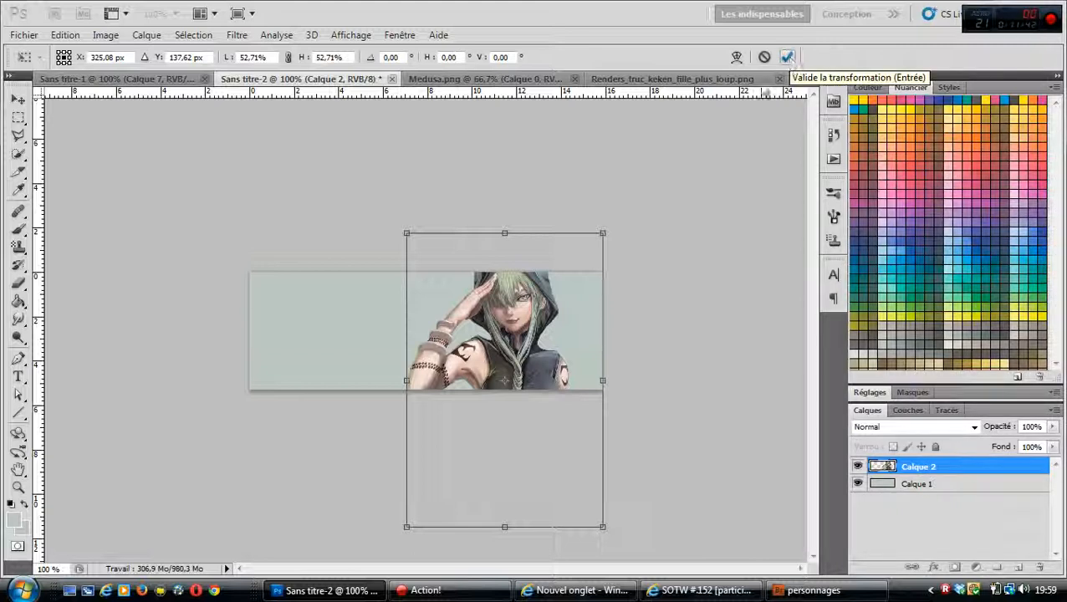
left_click_drag(608, 233, 488, 284)
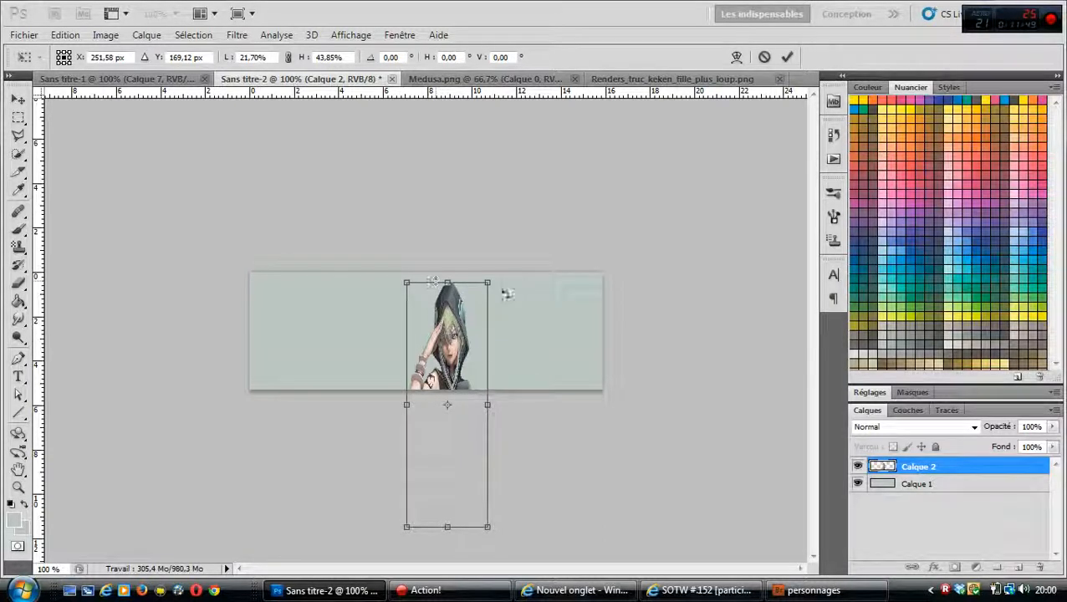
left_click(764, 57)
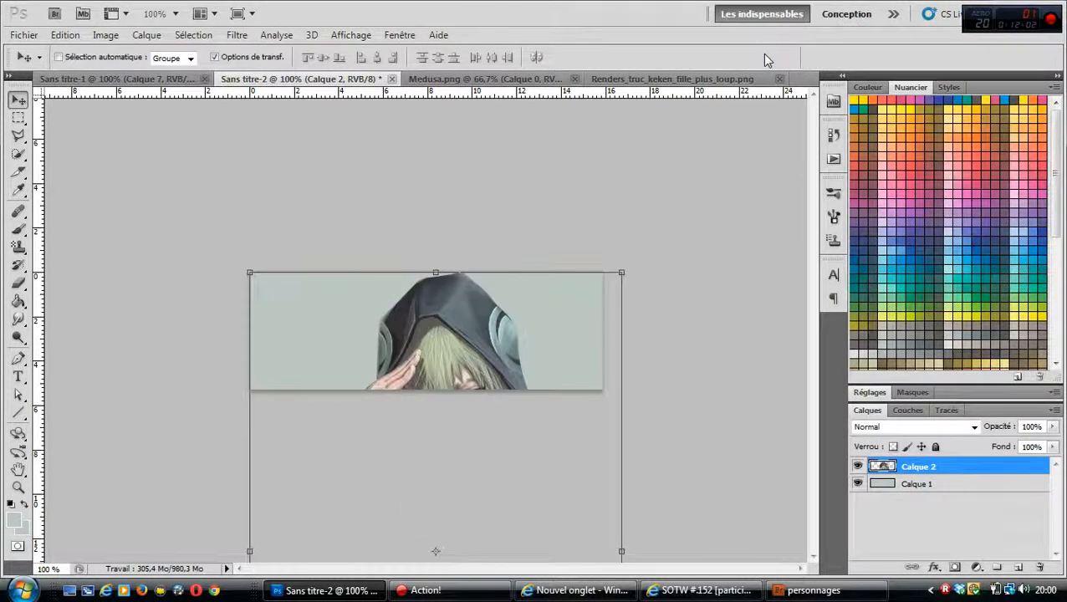
Step: Scale the figure on Calque 2 proportionally to about 45% and place it in the banner's right half, at about X 322 px, Y 126 px
left_click_drag(621, 270, 478, 285)
left_click_drag(573, 253, 485, 383)
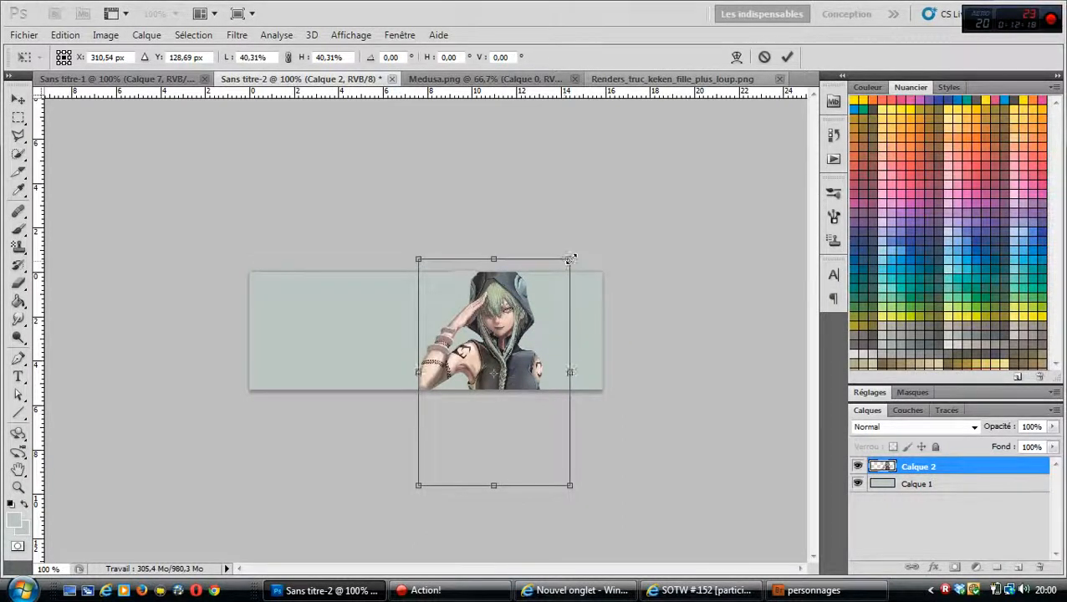
left_click_drag(569, 259, 598, 244)
left_click_drag(563, 298, 565, 311)
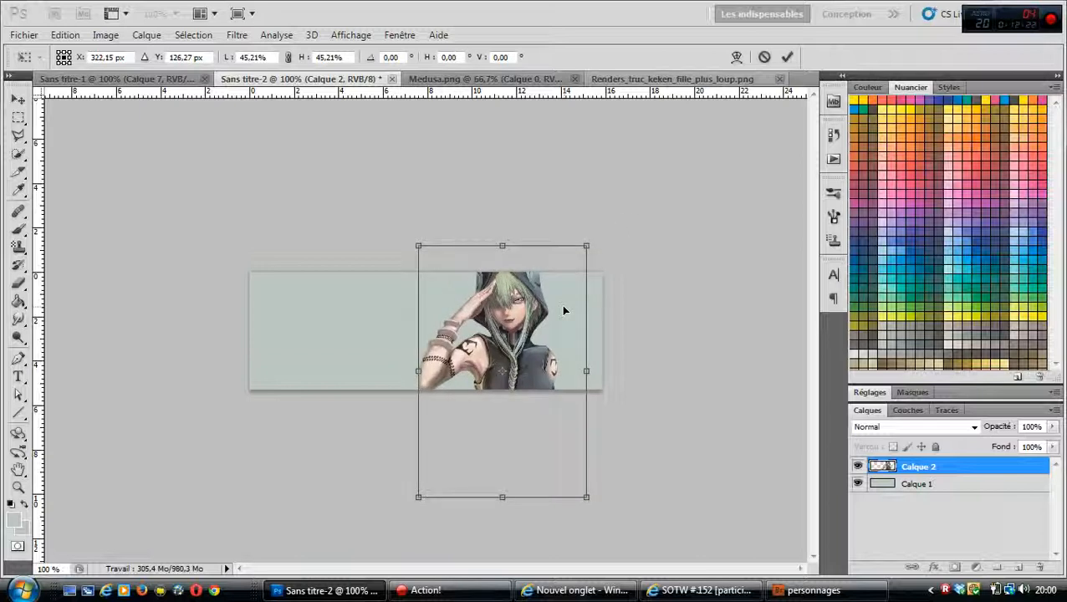
left_click(786, 58)
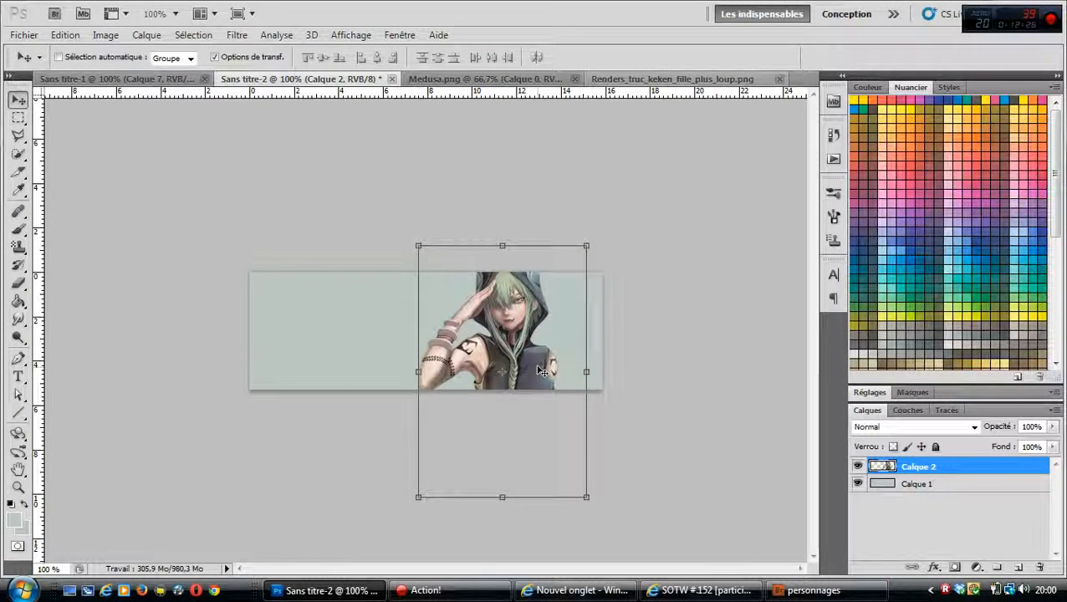
Step: Rename the figure's layer Calque 2 as render and the background layer Calque 1 as fond
double_click(921, 466)
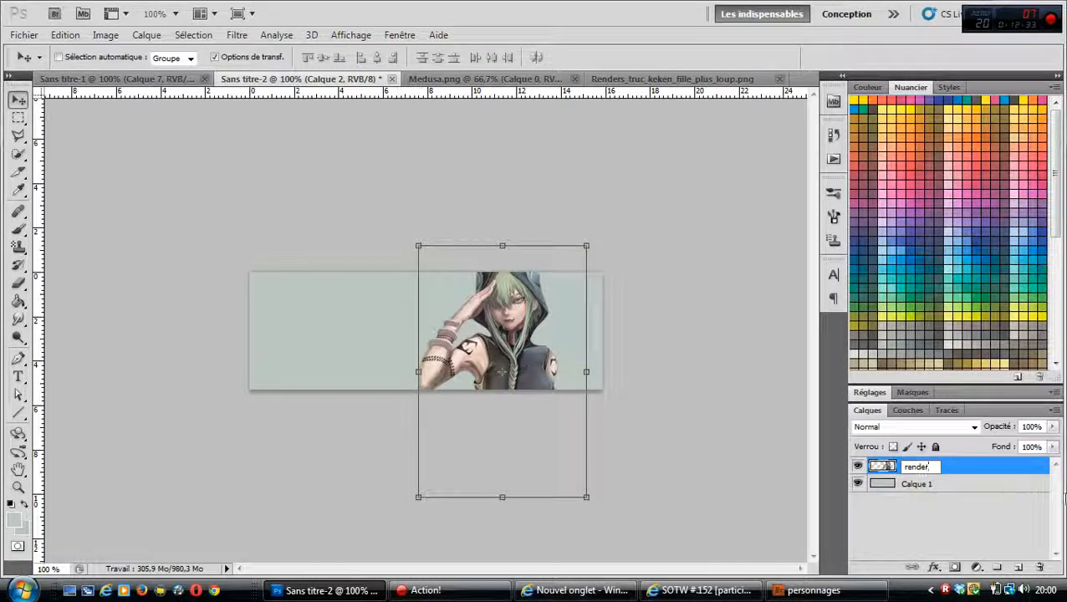
left_click(958, 467)
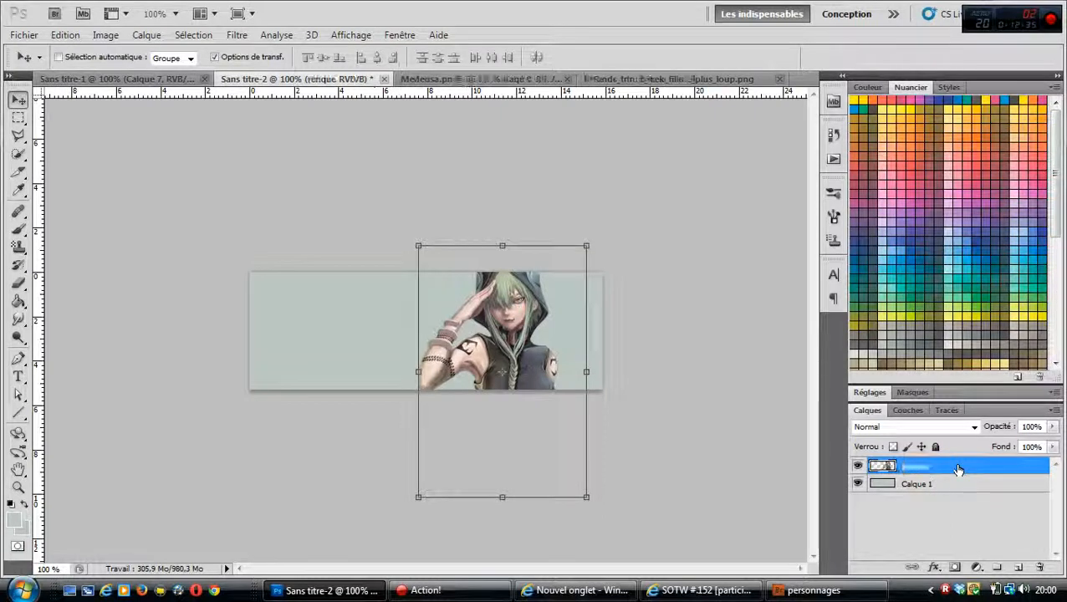
left_click(916, 492)
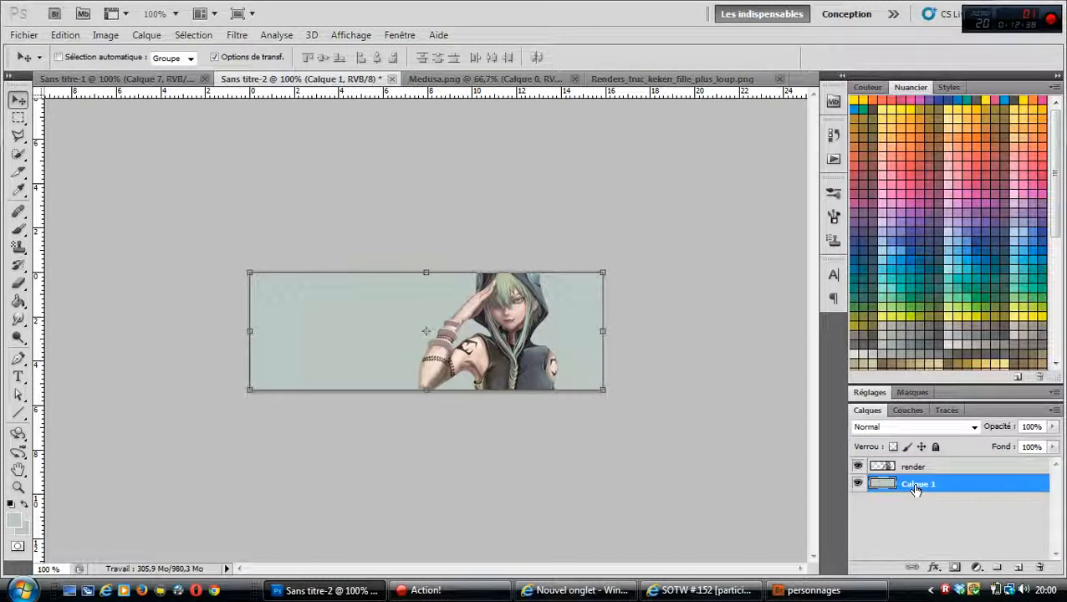
double_click(918, 485)
type("fondg")
left_click(956, 466)
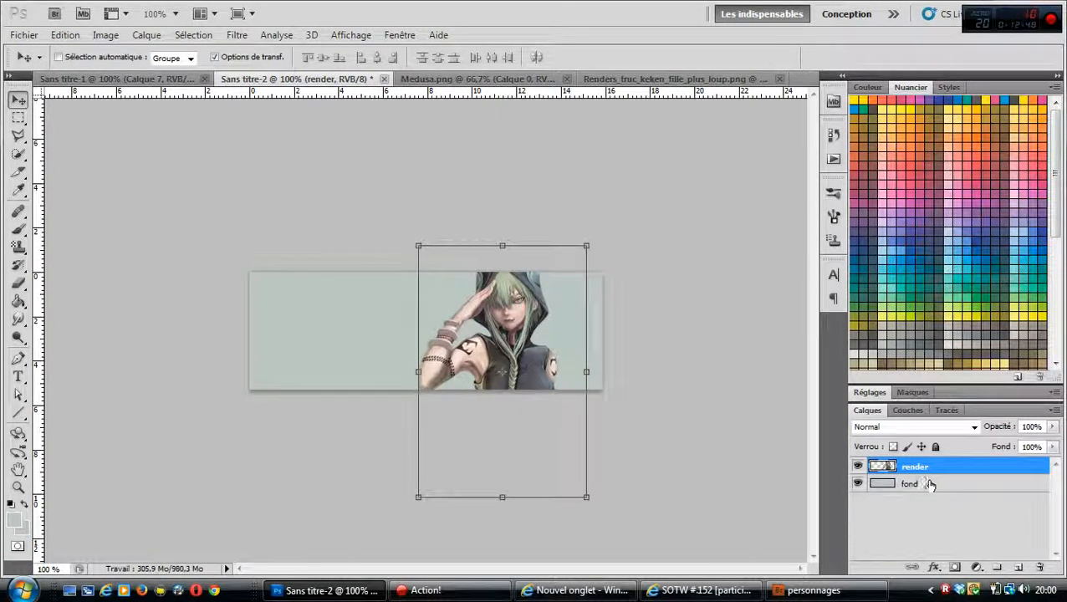
Step: Hide and show the render layer, and do the same with the fond layer to compare their contents
left_click(928, 482)
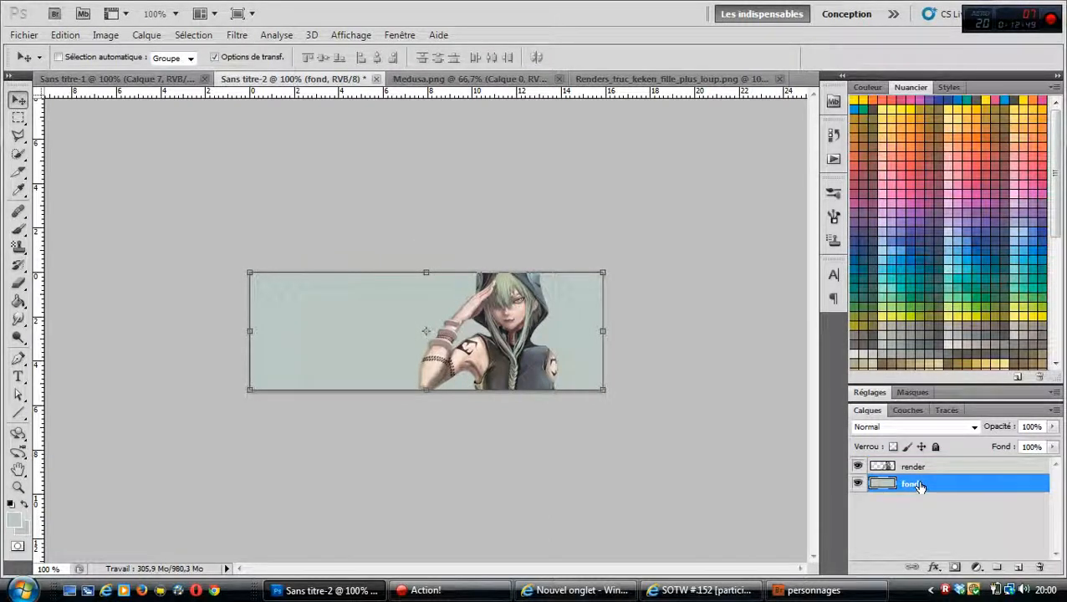
left_click(858, 467)
left_click(860, 468)
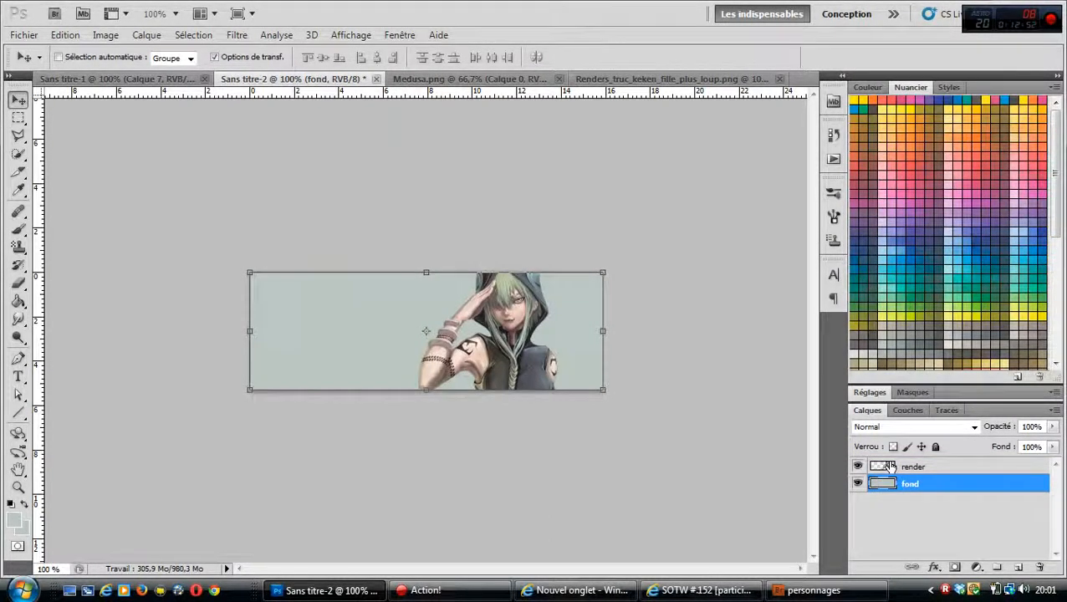
left_click(890, 467)
left_click(858, 483)
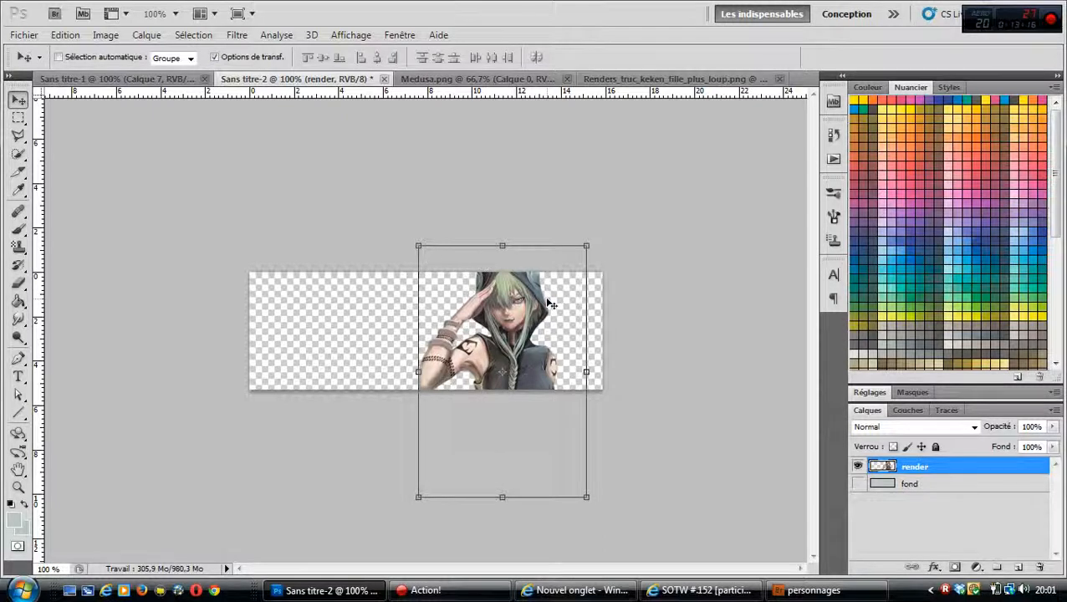
left_click(859, 485)
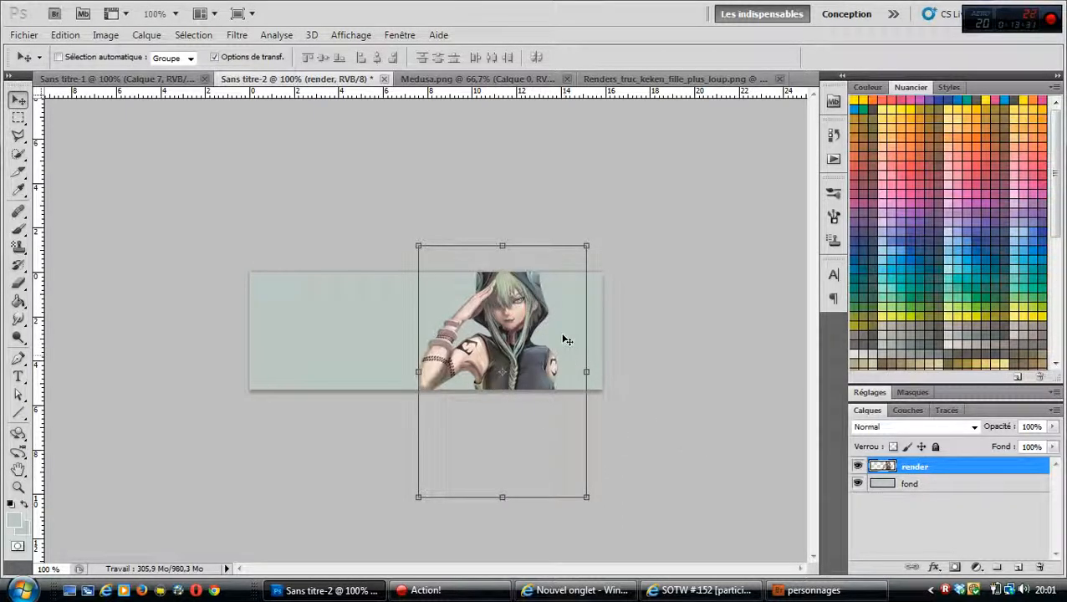
left_click(908, 485)
left_click(911, 469)
left_click(897, 485)
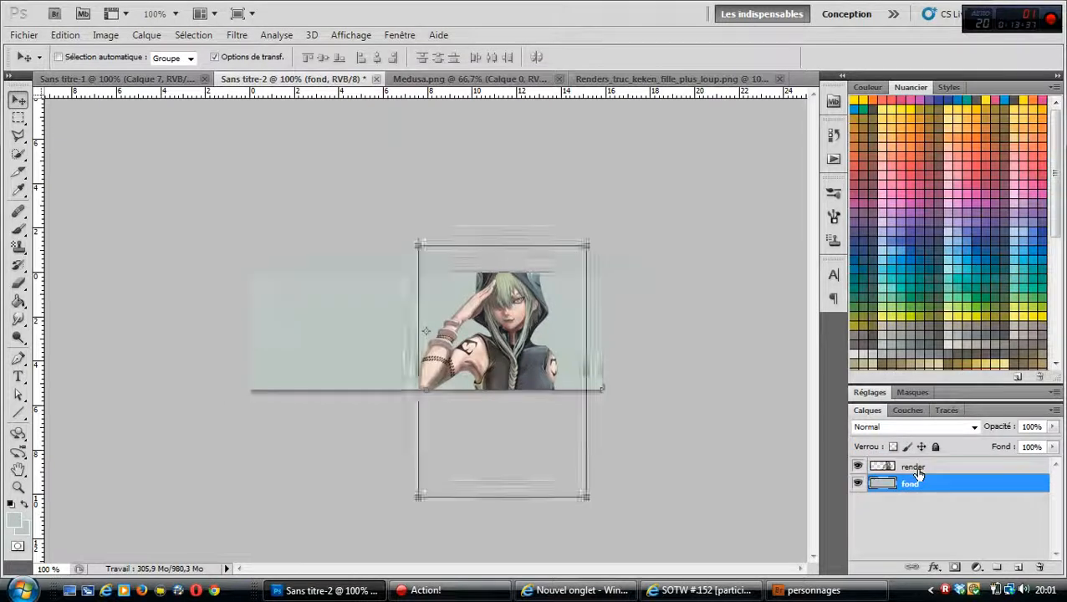
left_click(918, 470)
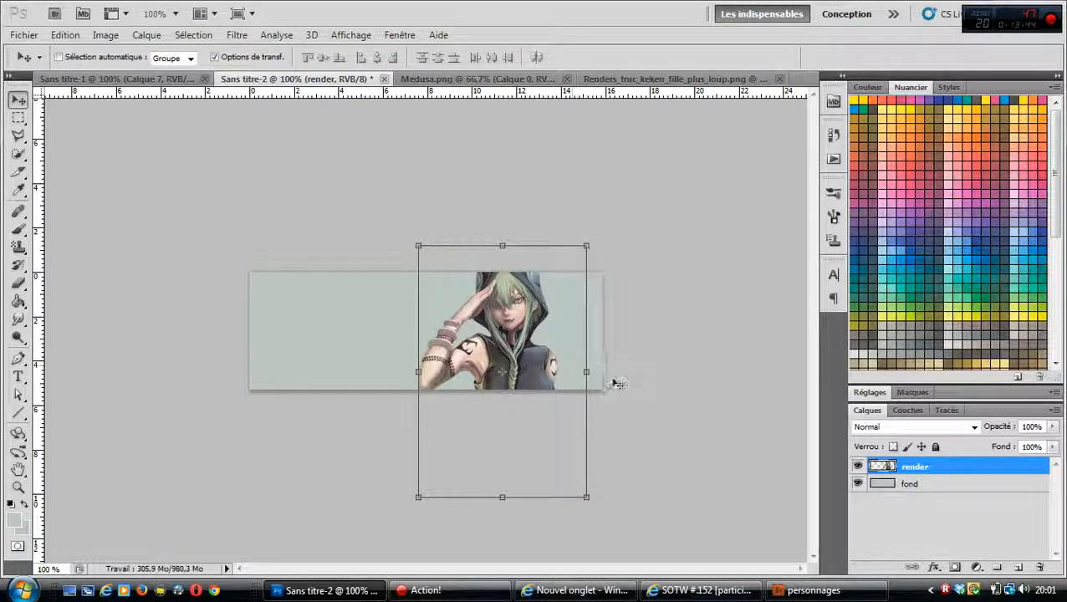
left_click(907, 486)
Step: Draw a wide text box above the render layer, in the upper part of the banner's empty area beside the figure
left_click(910, 472)
left_click(18, 378)
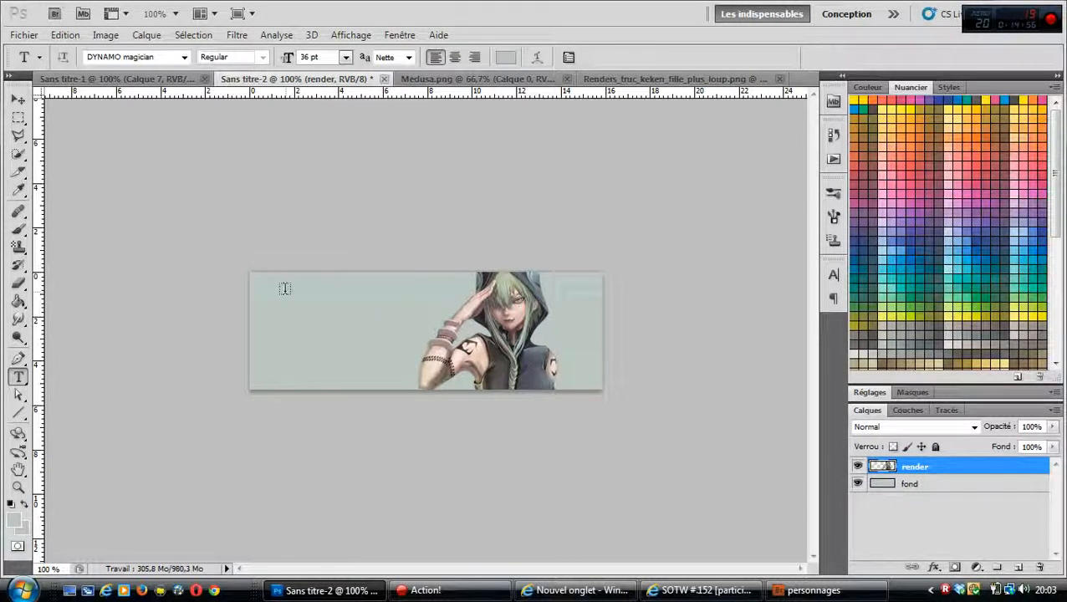
left_click_drag(277, 290, 434, 327)
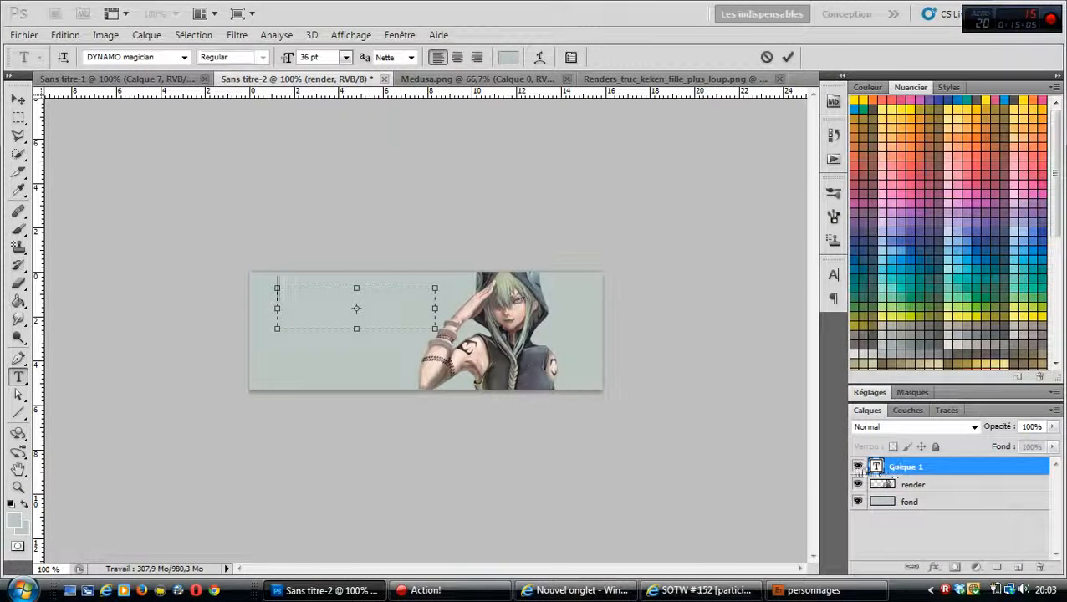
left_click(907, 468)
double_click(907, 469)
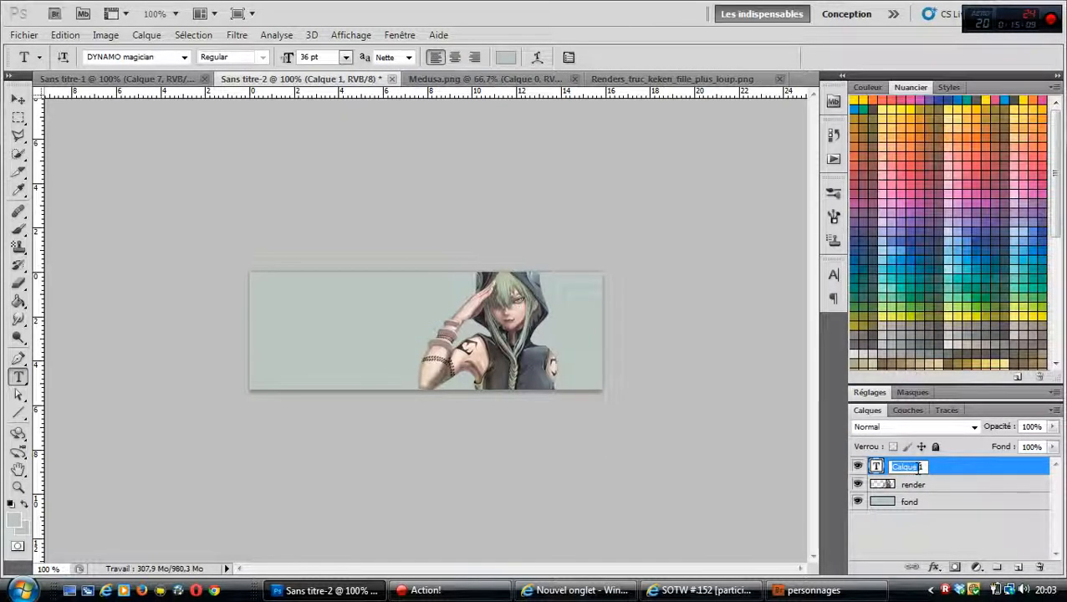
left_click(876, 467)
Step: Open the empty text box on Calque 1 for editing and try the Eternal Knight Expanded font
double_click(876, 467)
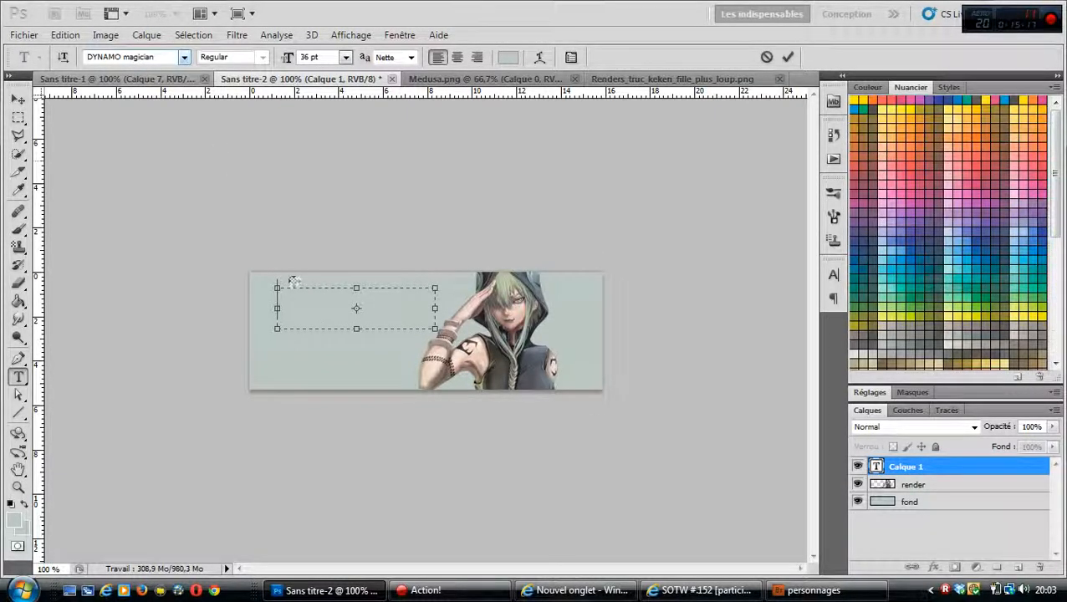
left_click(184, 59)
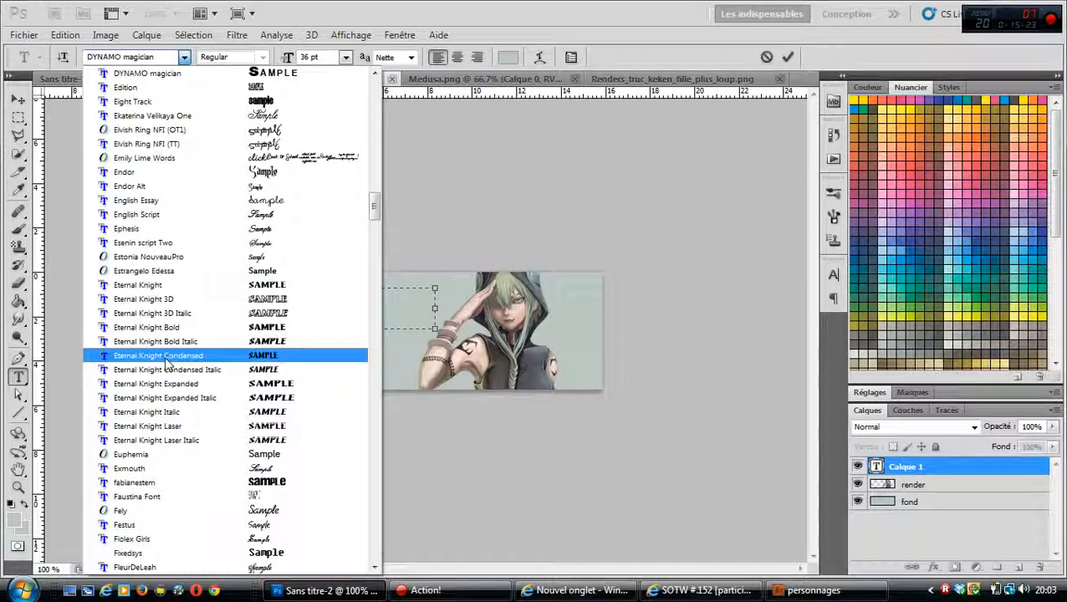
left_click(174, 386)
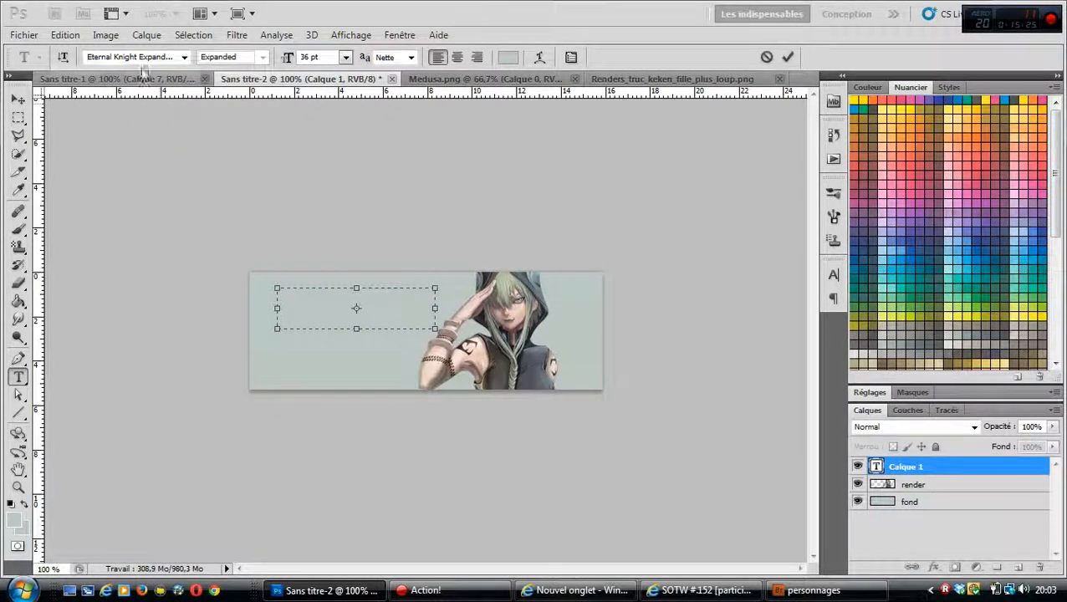
Step: Set the text font to DYNAMO magician
left_click(184, 59)
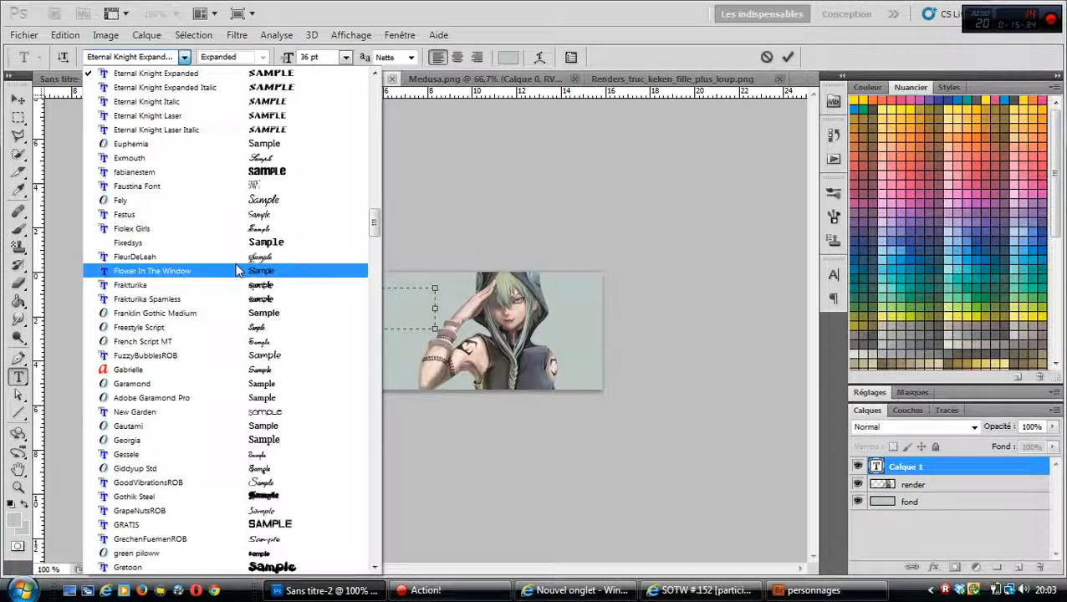
scroll(234, 269, "up", 2)
scroll(235, 269, "up", 3)
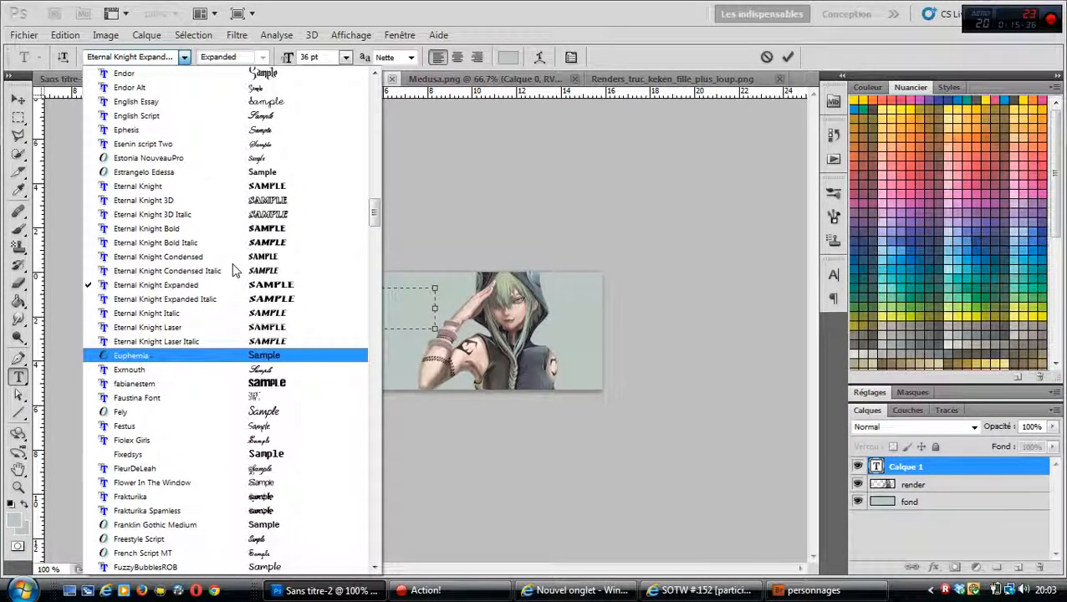
scroll(234, 269, "up", 1)
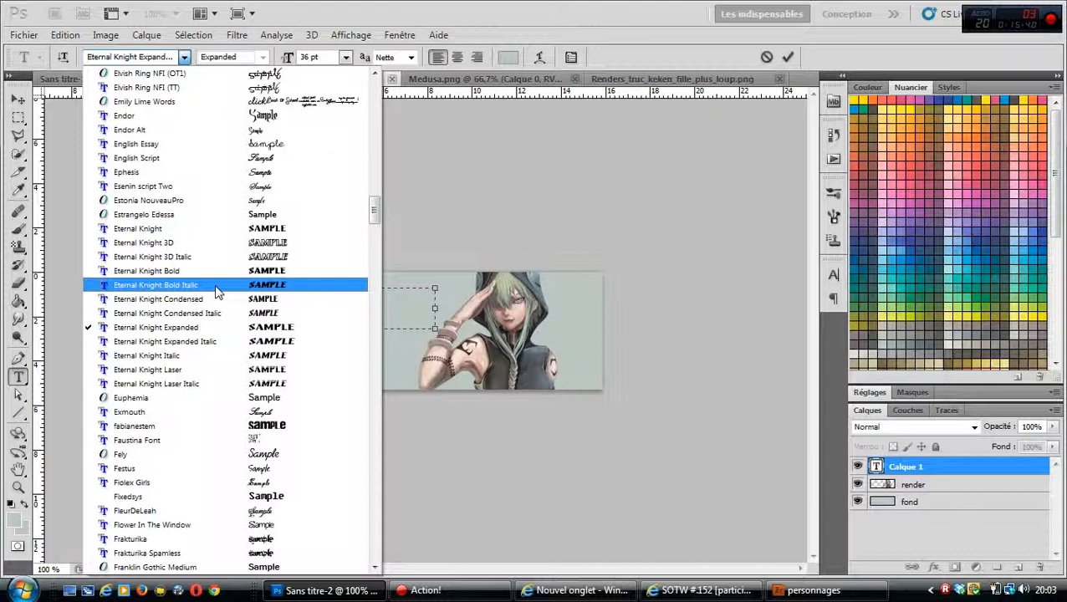
scroll(216, 291, "up", 1)
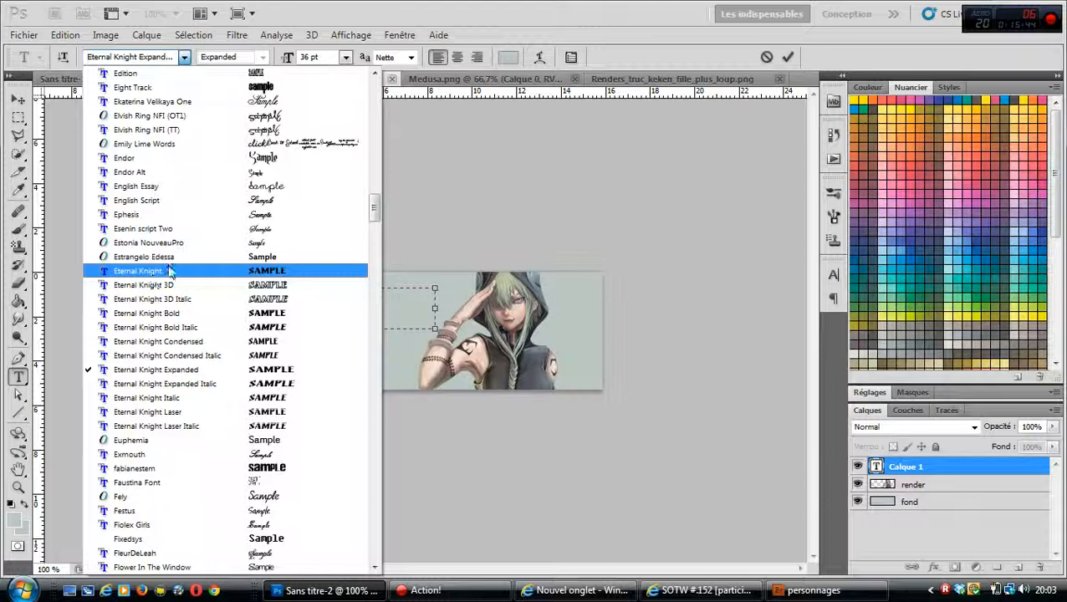
scroll(170, 272, "up", 2)
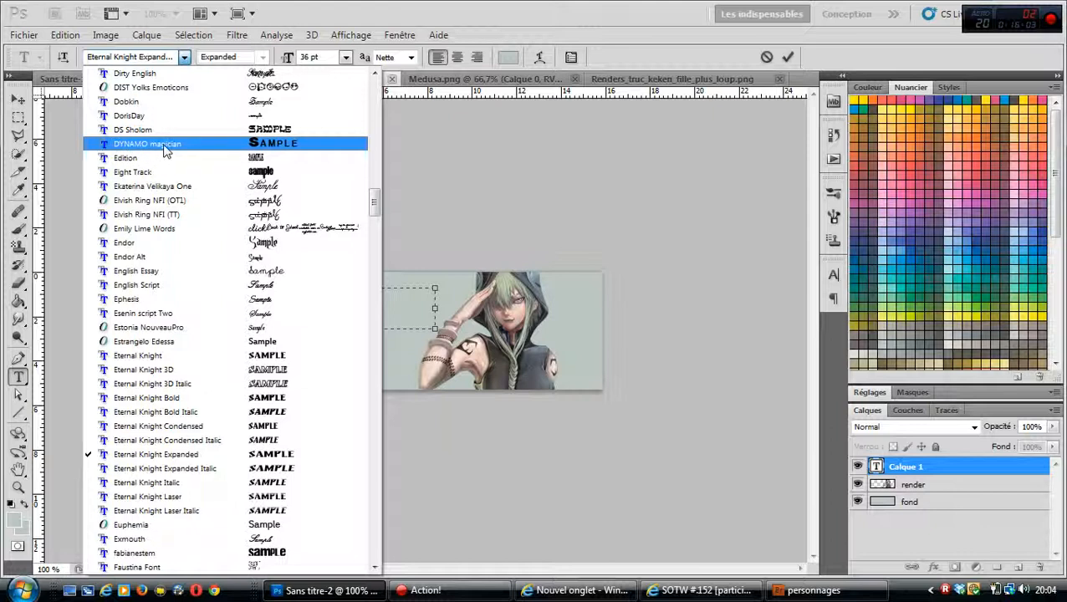
left_click(165, 148)
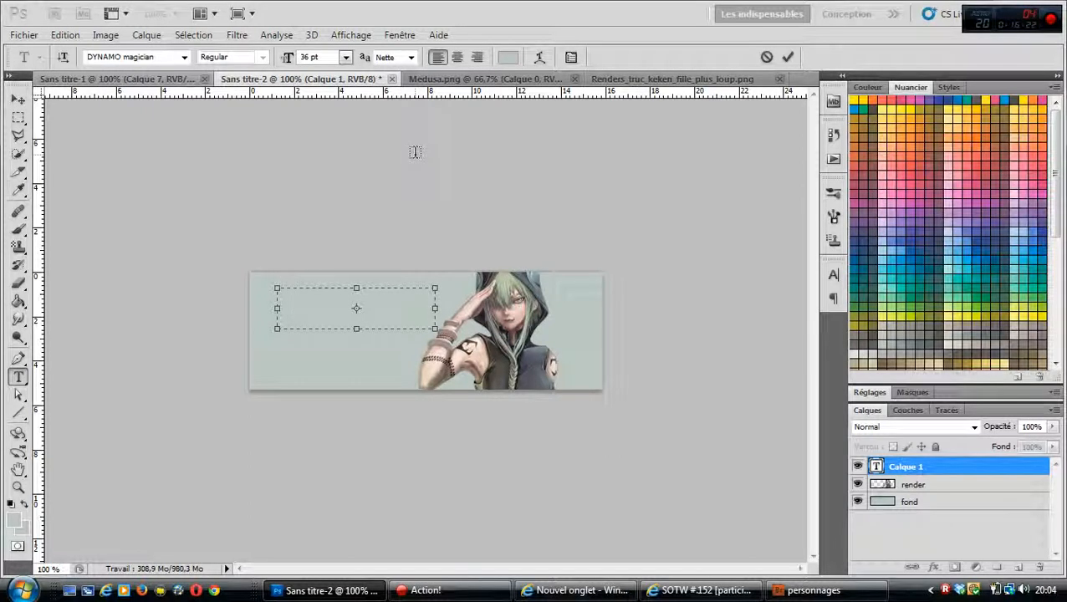
Step: Set the text colour to the medium grey #828584
left_click(507, 58)
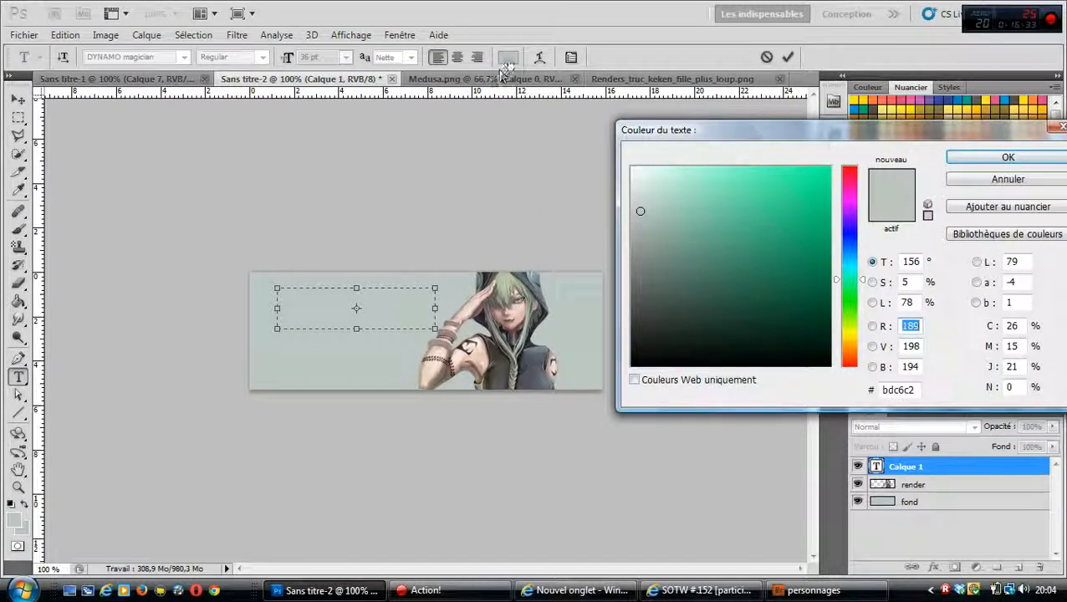
left_click_drag(627, 293, 636, 263)
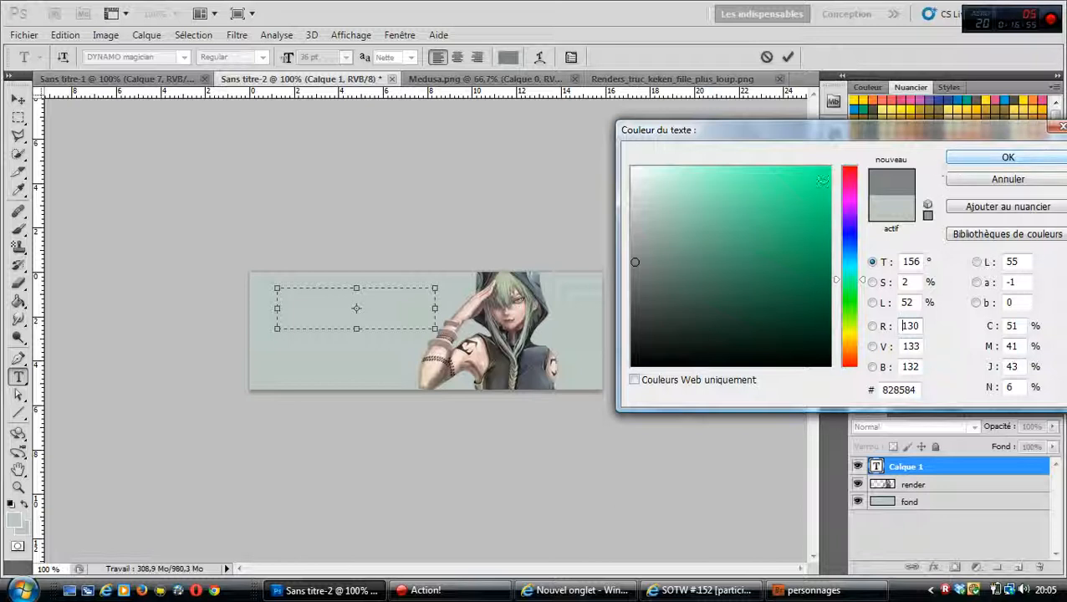
left_click(975, 162)
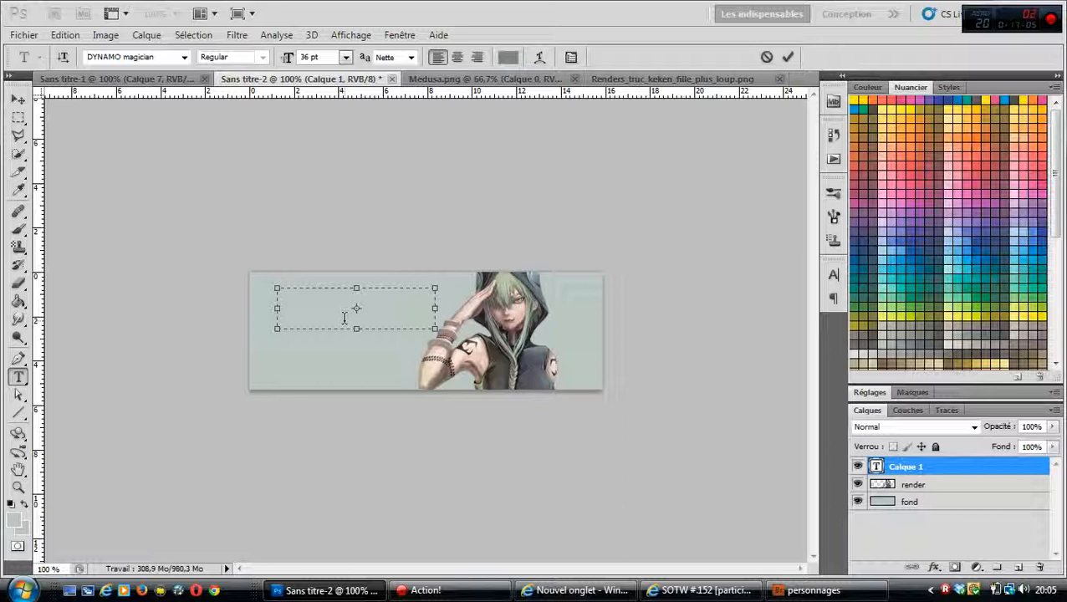
Step: Enter the first name for the signature in the text box and shift the box slightly down and right
type("ari ")
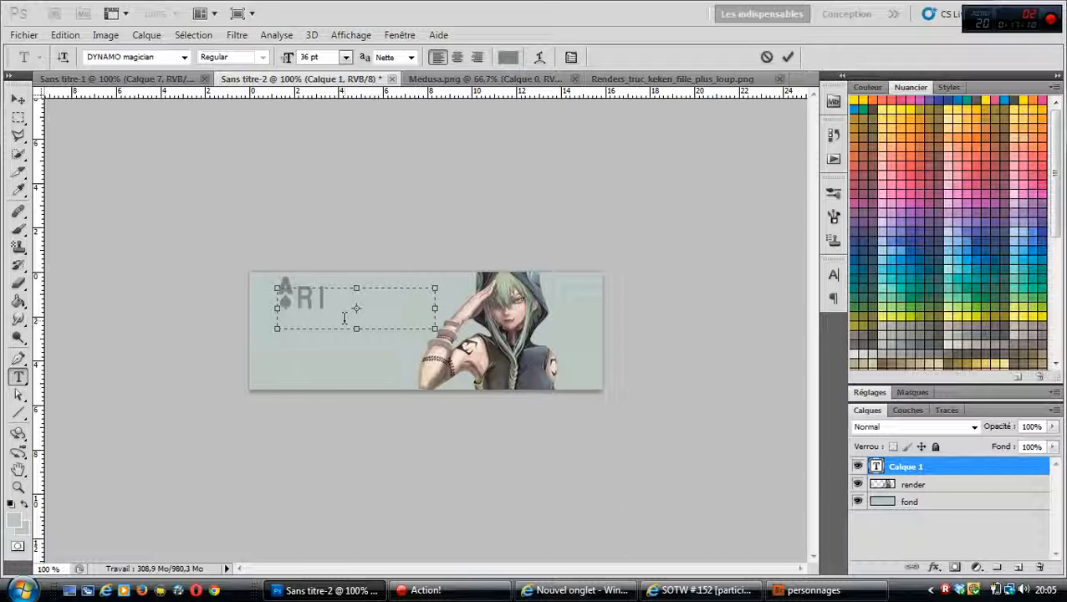
type("ane")
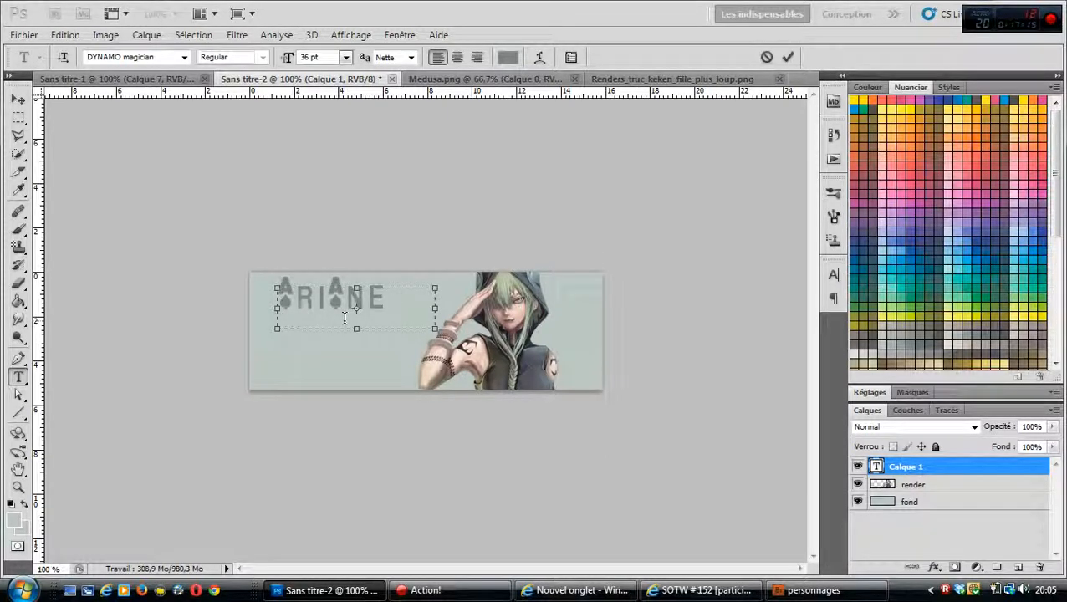
left_click_drag(349, 343, 370, 388)
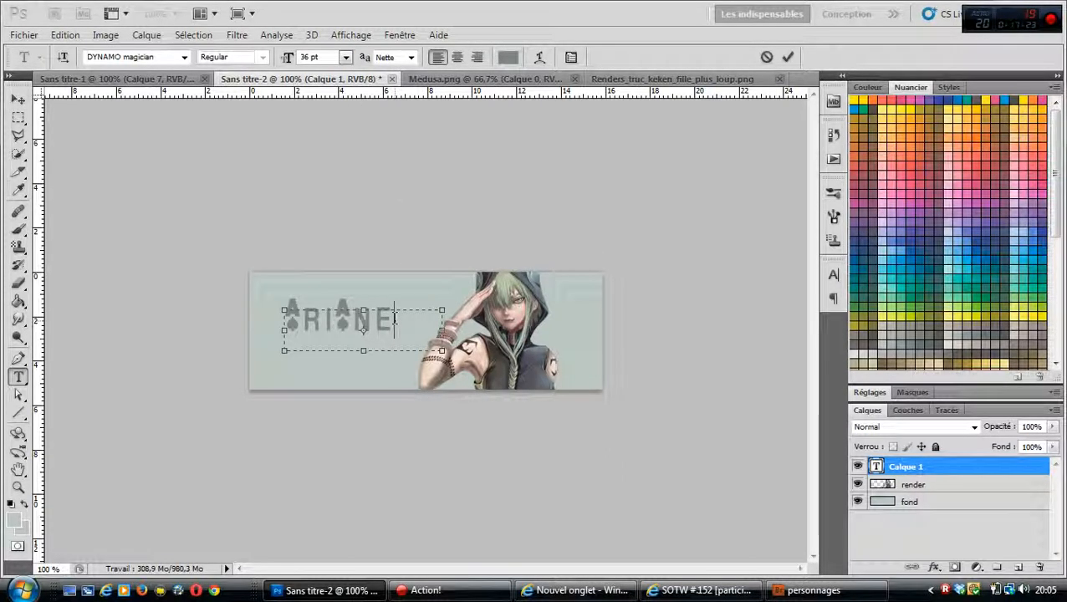
Step: Select the whole signature name, set its size to 48 pt and shift the text box slightly left
left_click_drag(395, 319, 261, 311)
left_click(344, 57)
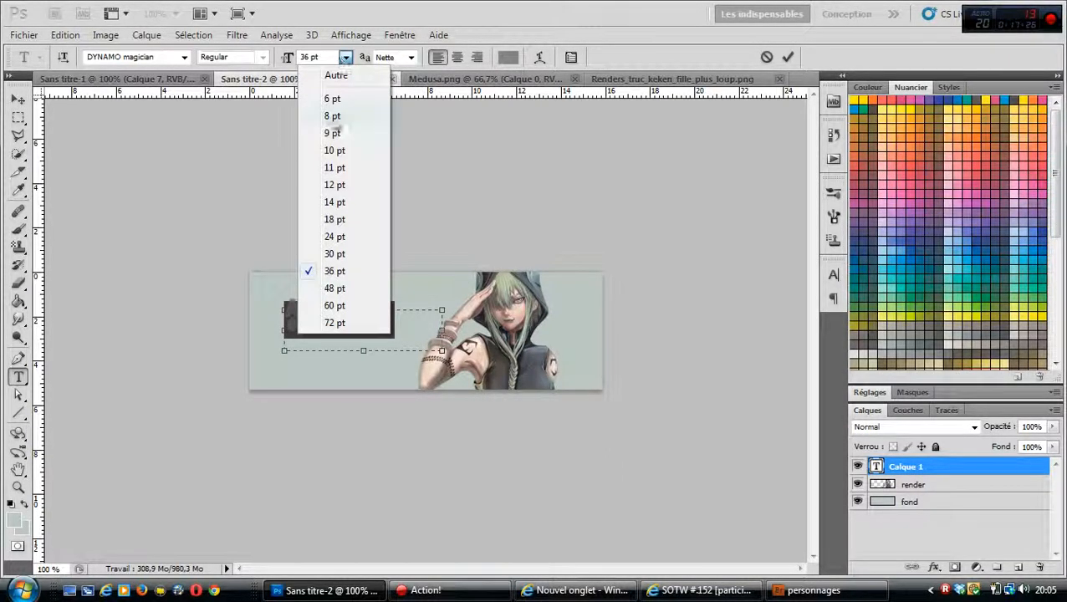
left_click(334, 287)
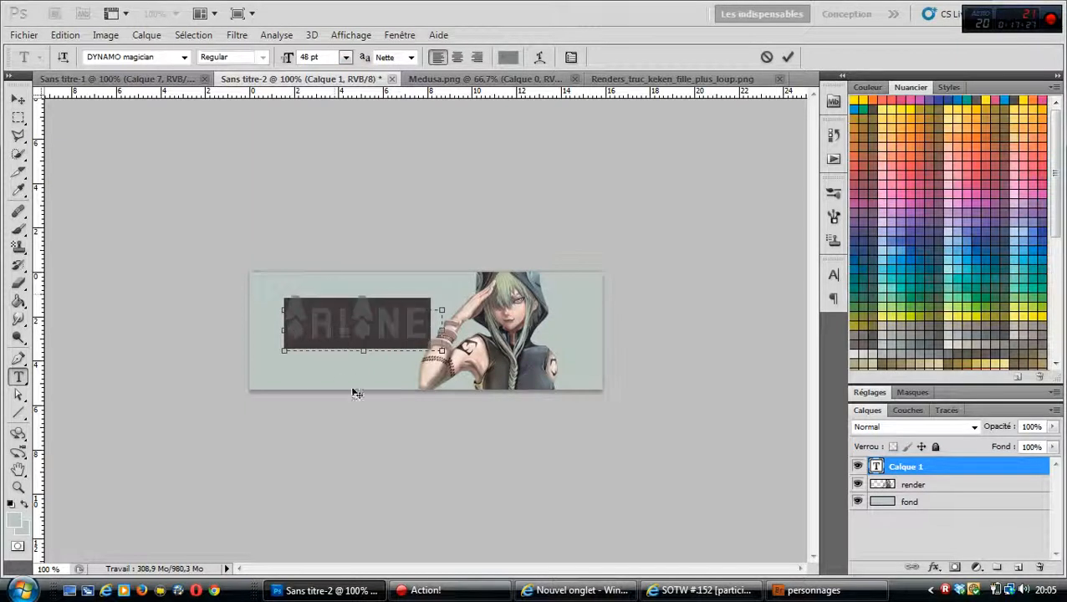
left_click_drag(340, 393, 338, 394)
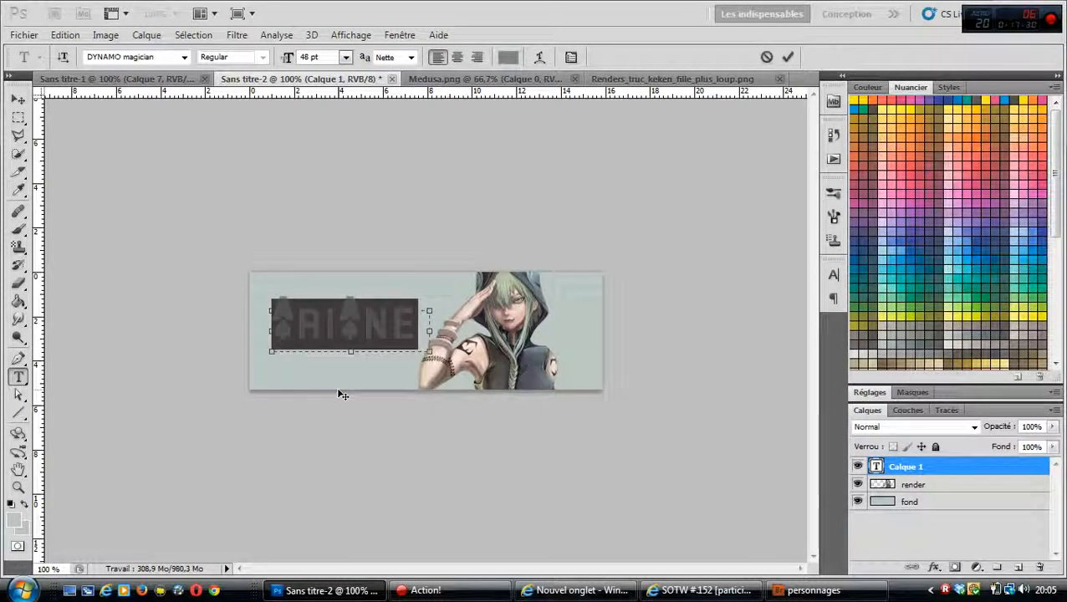
Step: Set the signature name's size to 40 pt, shift its box slightly right and commit the text
double_click(309, 57)
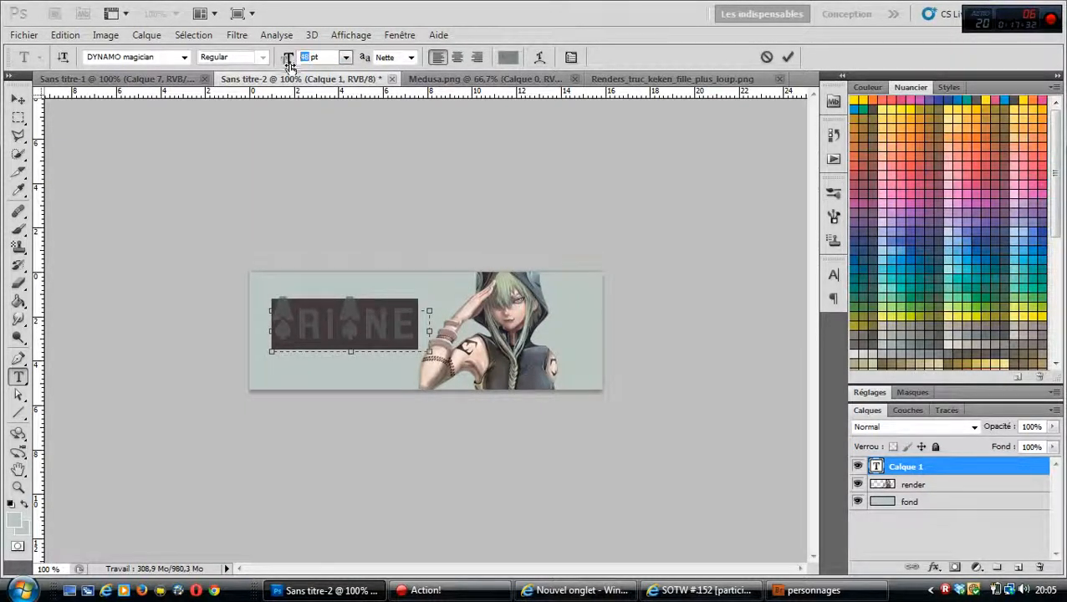
type("40")
key("Return")
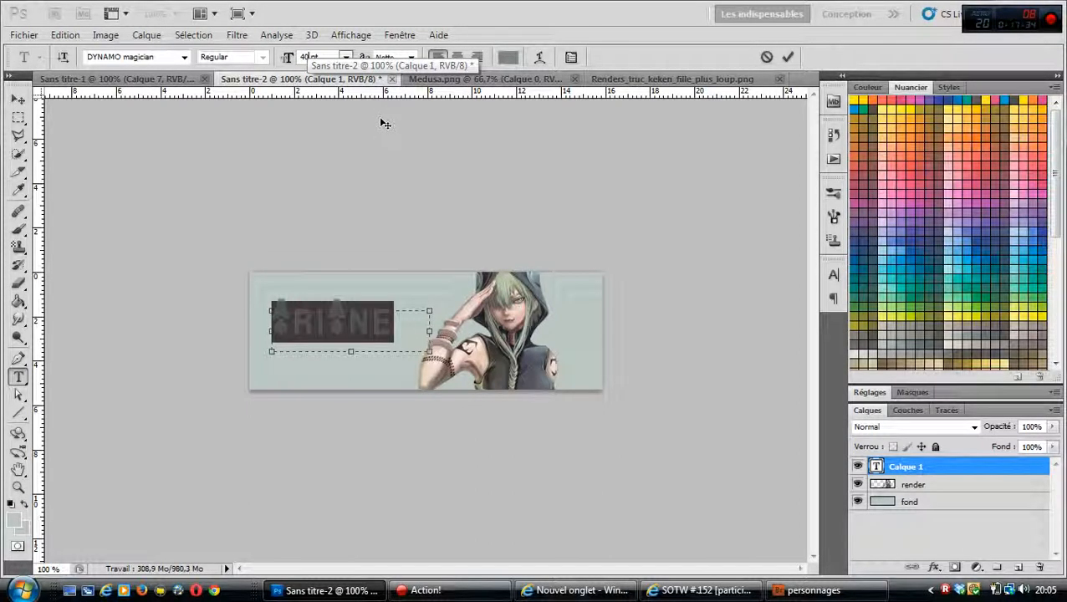
left_click_drag(369, 429, 374, 427)
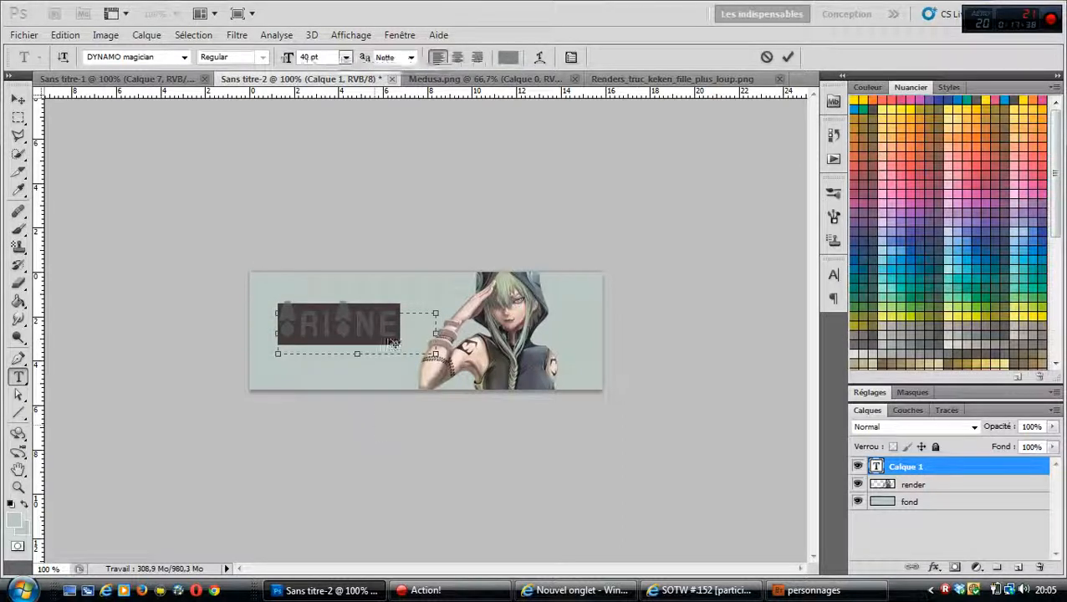
left_click(786, 58)
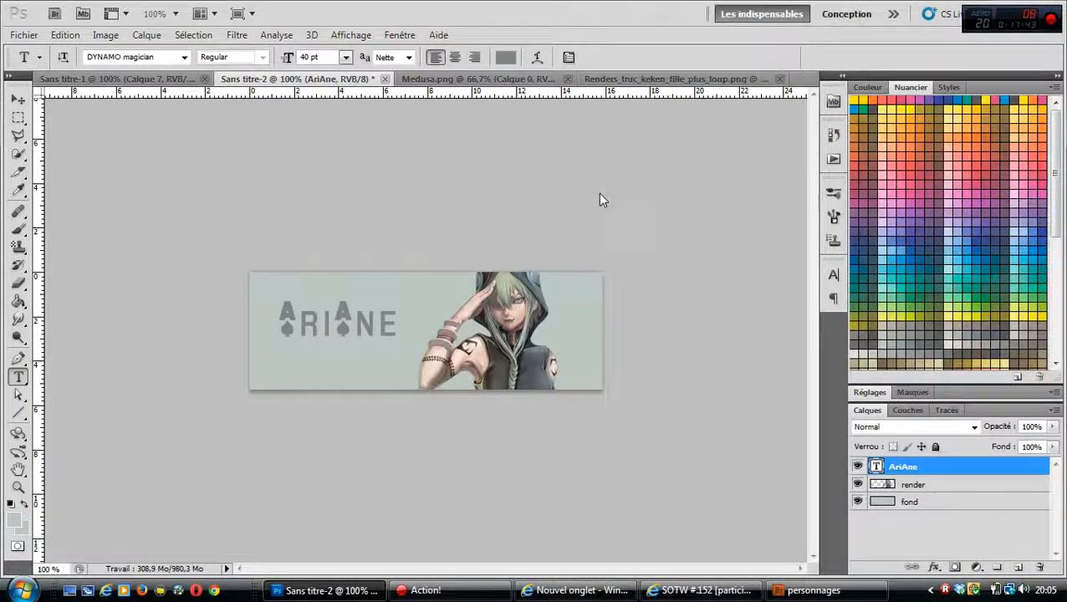
Step: Nudge the text layer down and slightly right into the lower part of the empty area, just beside the figure's arm
left_click(17, 98)
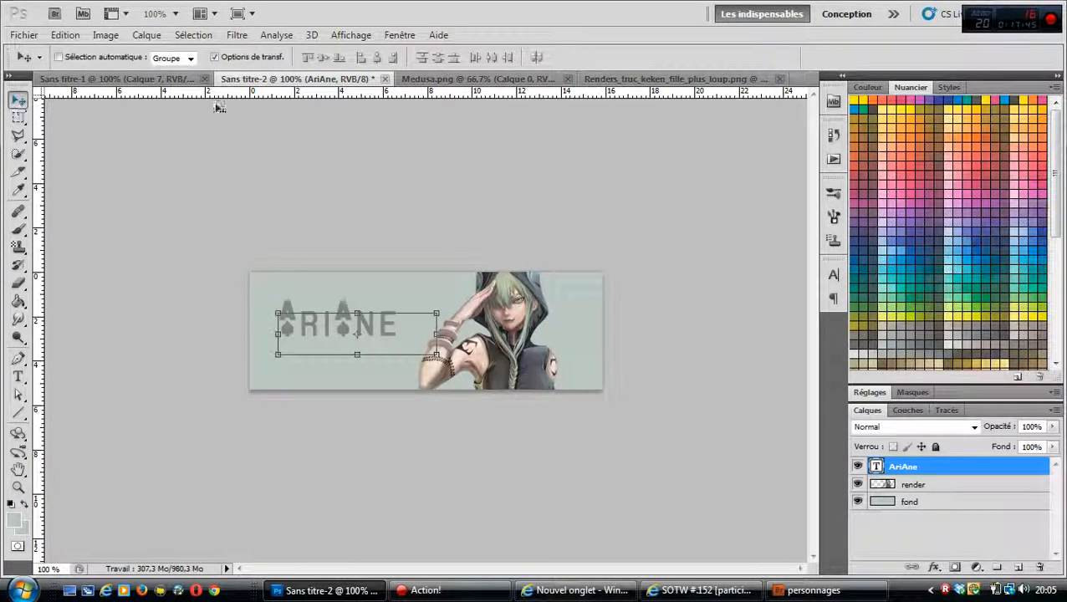
key("Down")
key("Down")
key("Down")
key("Down")
key("Down")
key("Down")
key("Down")
key("Down")
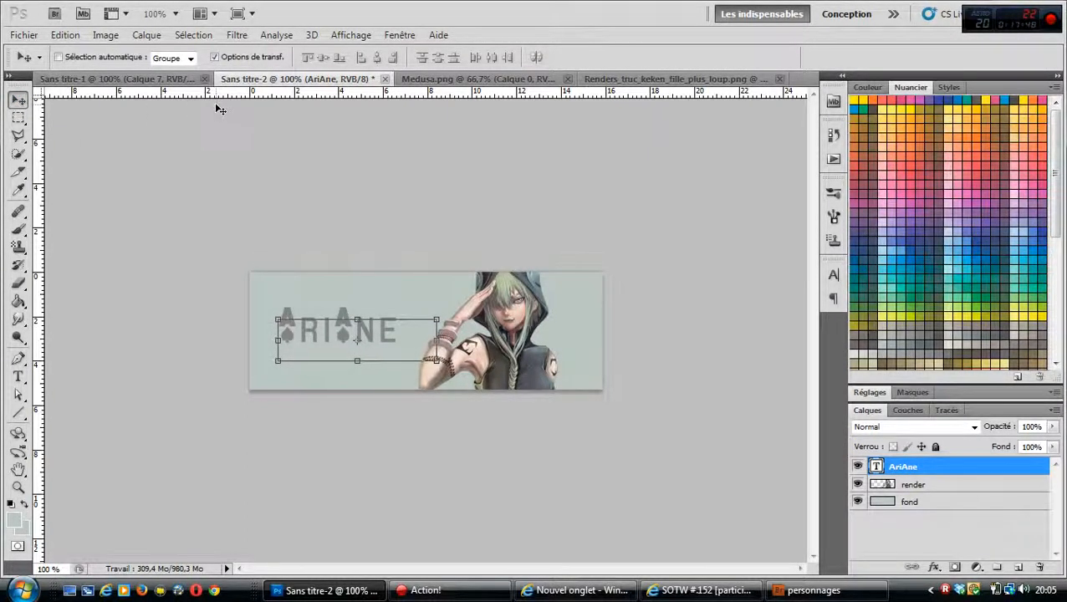
key("Right")
key("Right")
key("Right")
key("Down")
key("Down")
key("Down")
key("Down")
key("Down")
key("Right")
key("Right")
key("Right")
key("Right")
key("Right")
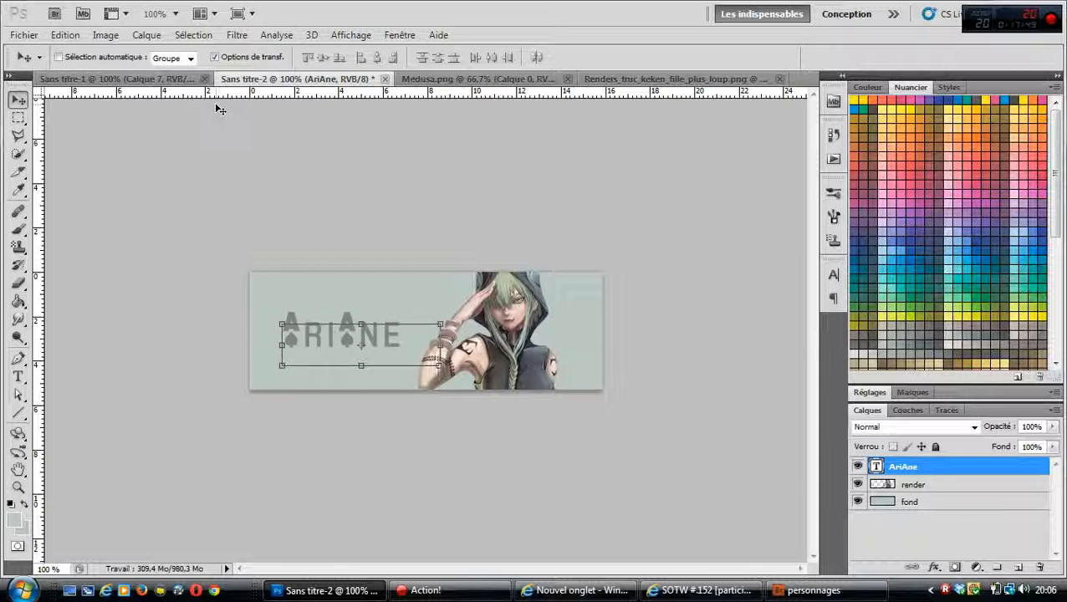
key("Down")
key("Down")
key("Down")
key("Down")
key("Down")
key("Down")
key("Down")
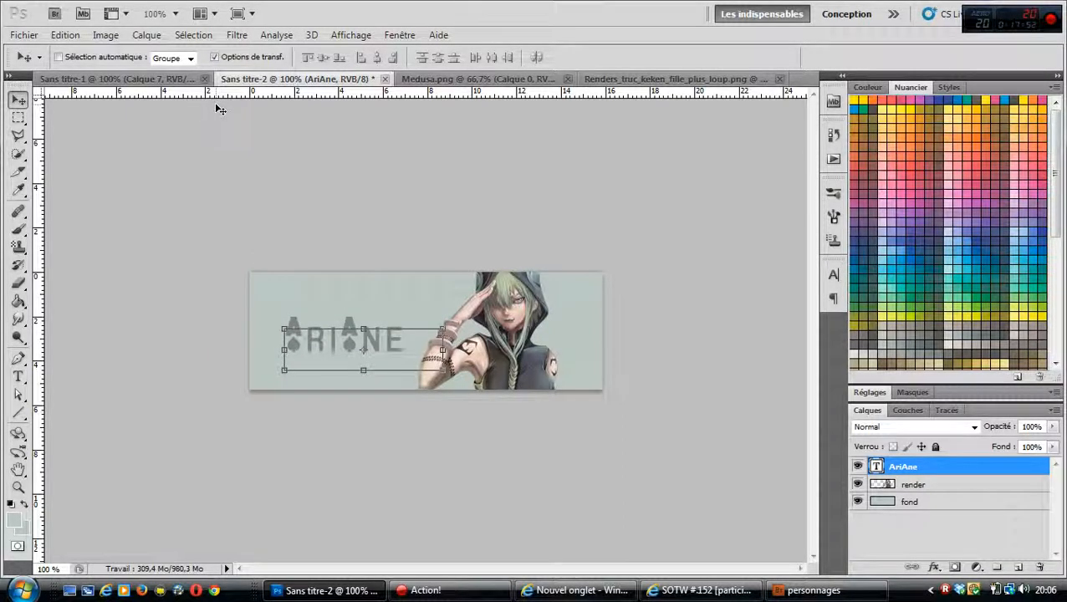
key("Right")
key("Right")
key("Down")
key("Down")
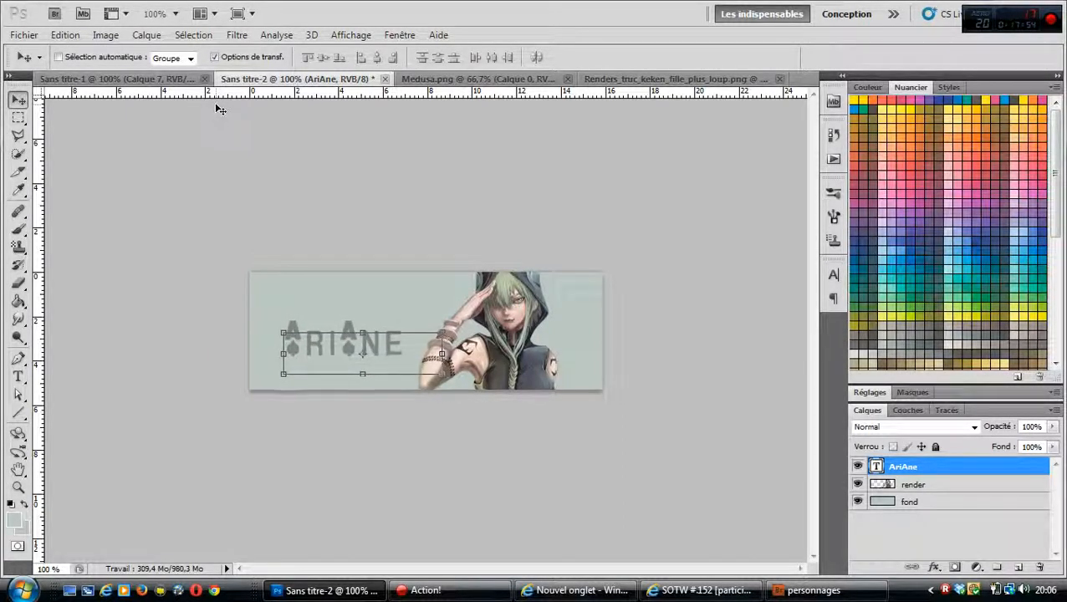
key("Down")
key("Down")
key("Down")
key("Left")
key("Left")
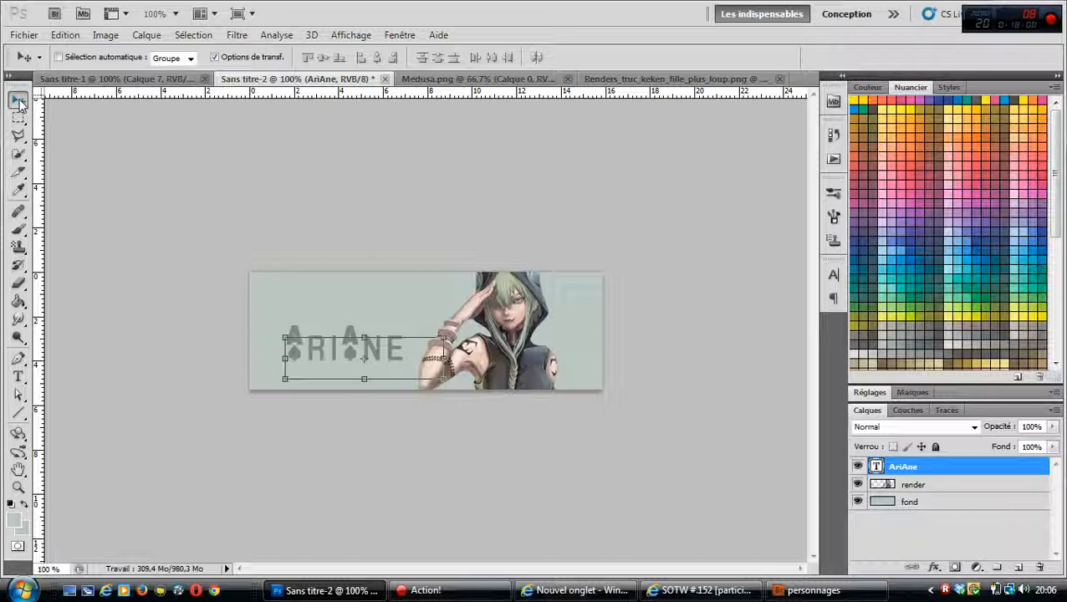
Step: Rename the text layer as texte
double_click(901, 470)
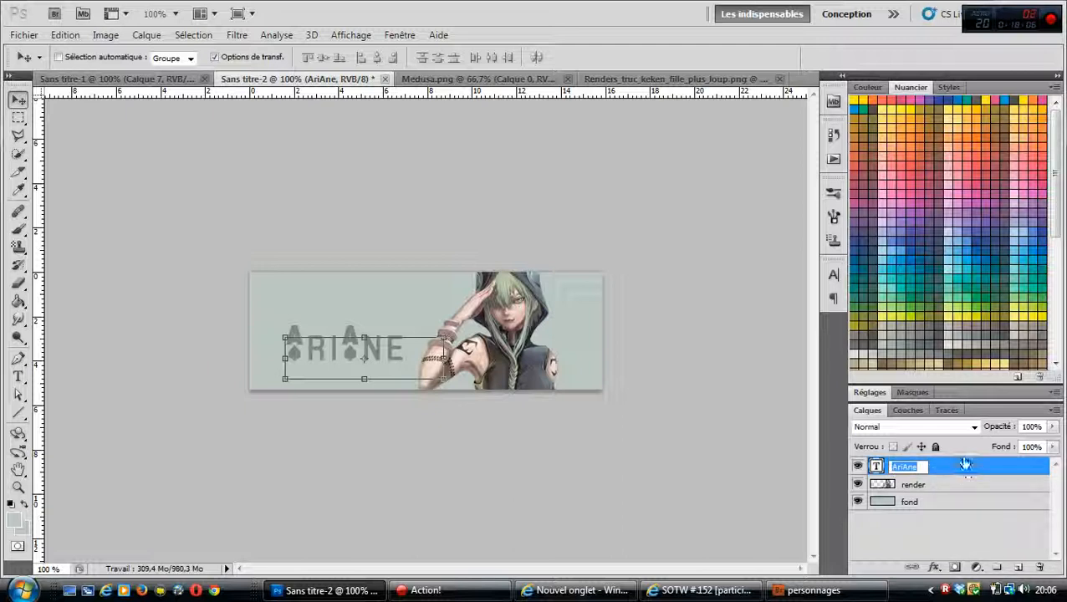
type("ti")
key("Return")
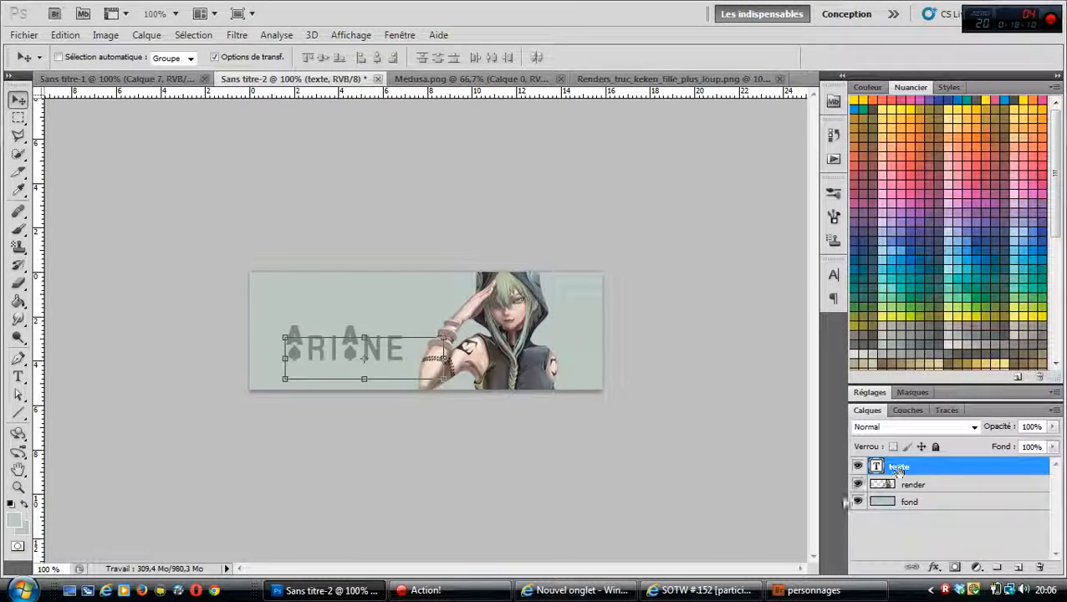
Step: Select the fond, render and texte layers in turn, hiding and showing each one to check its contents
left_click(891, 503)
left_click_drag(885, 513, 911, 485)
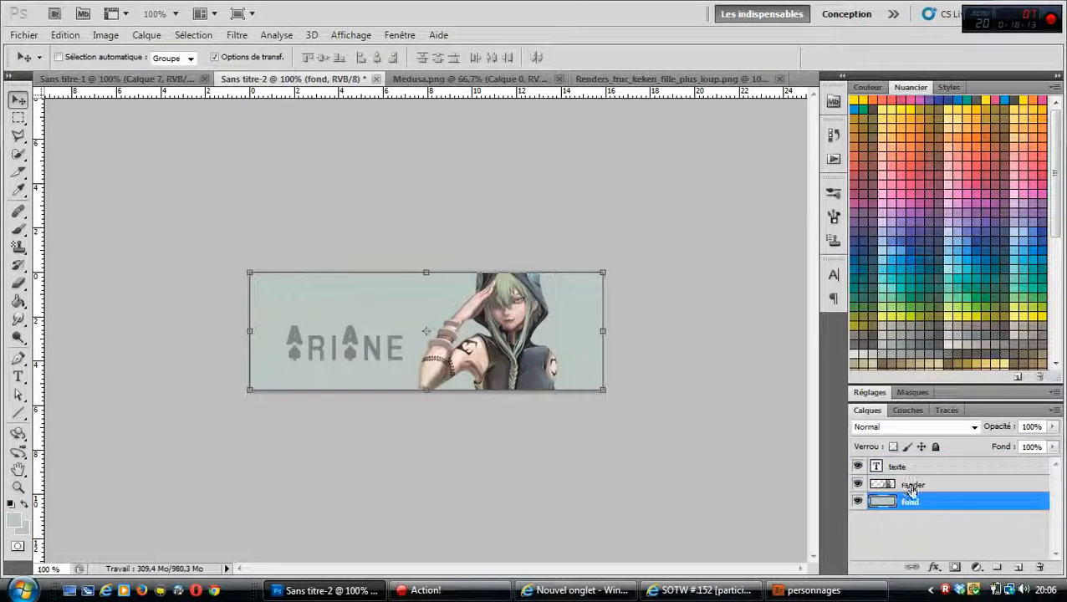
left_click(857, 500)
left_click(857, 500)
left_click(899, 485)
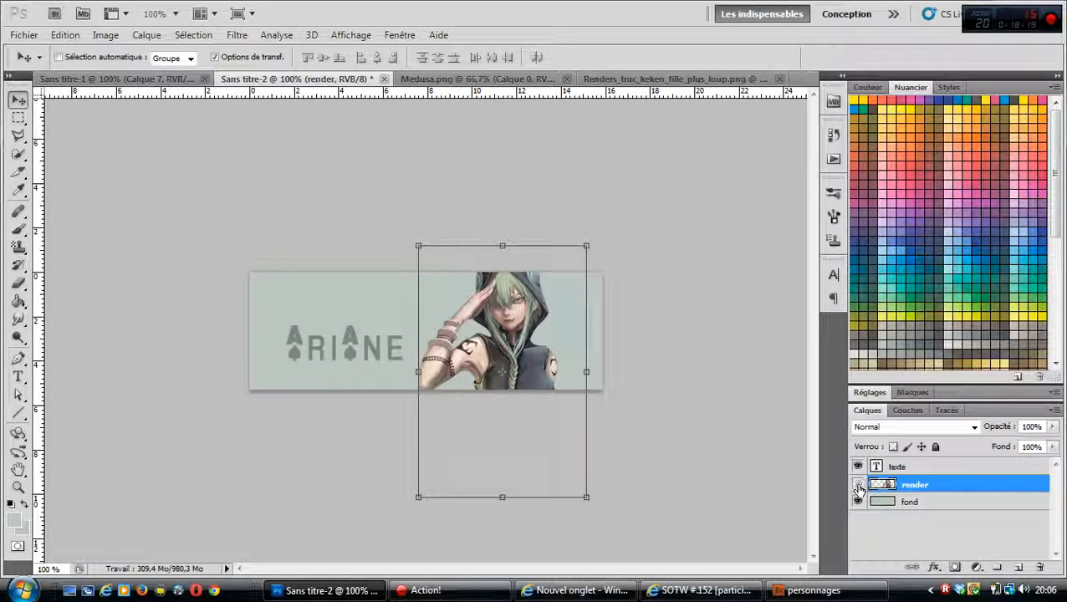
left_click(859, 485)
left_click(859, 485)
left_click(894, 466)
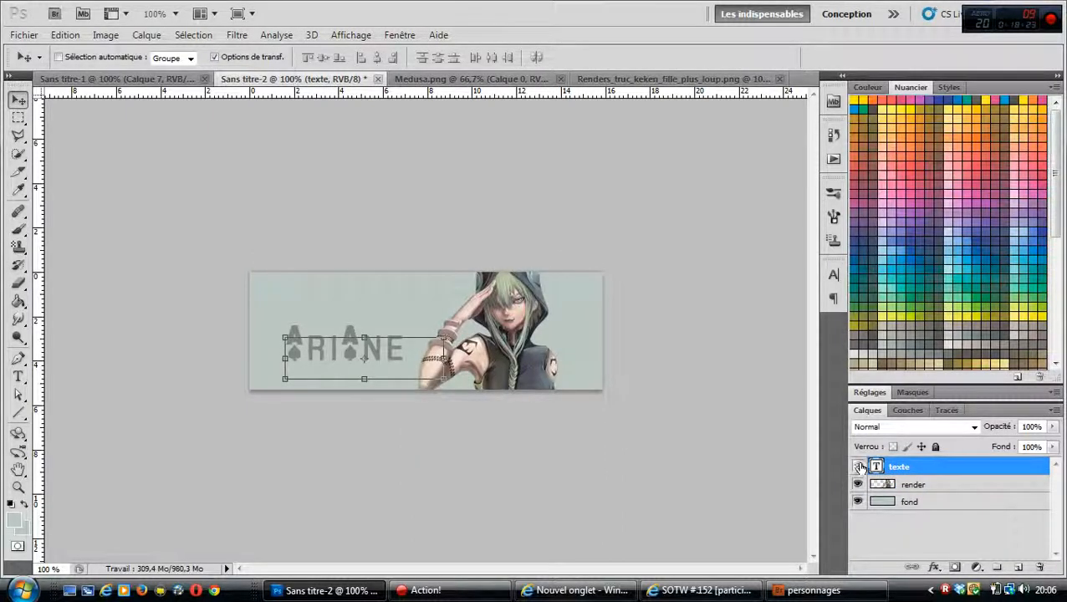
left_click(858, 467)
left_click(859, 467)
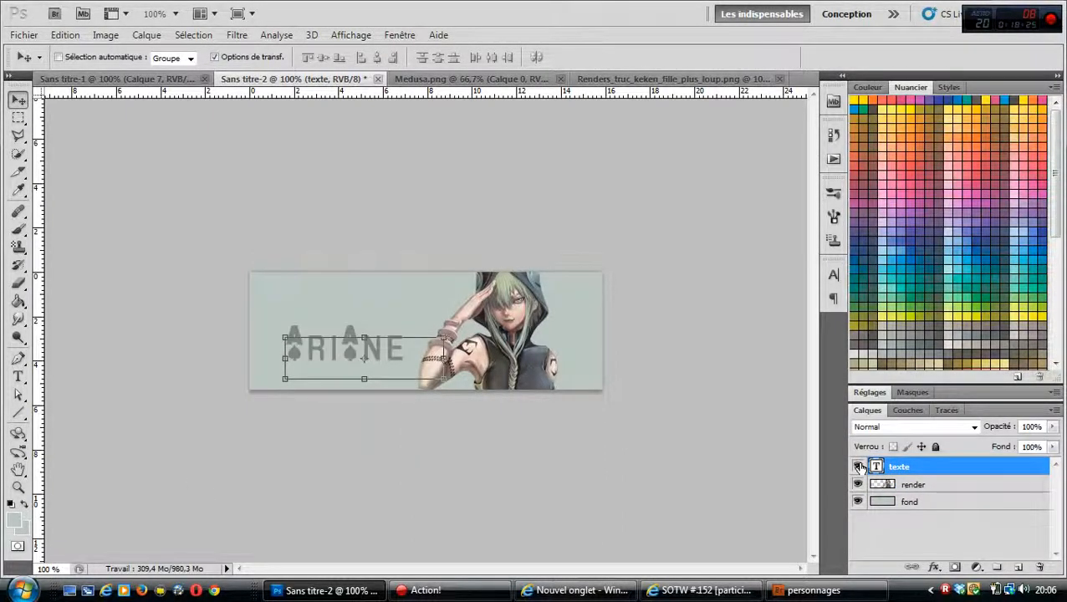
Step: Create a new layer above the texte layer and name it Cadre
left_click(18, 489)
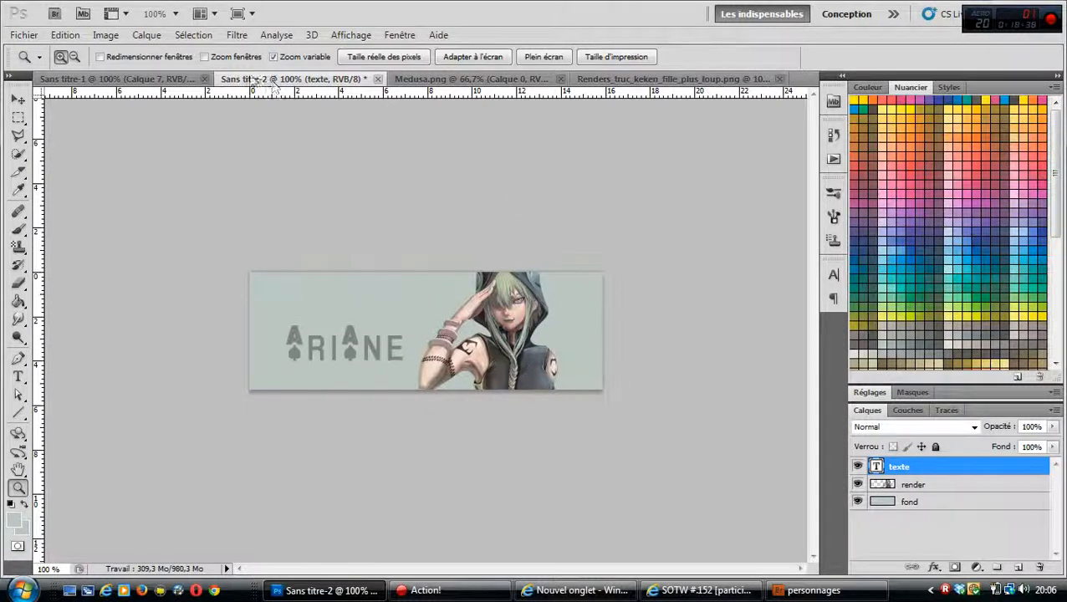
left_click(146, 35)
key("Escape")
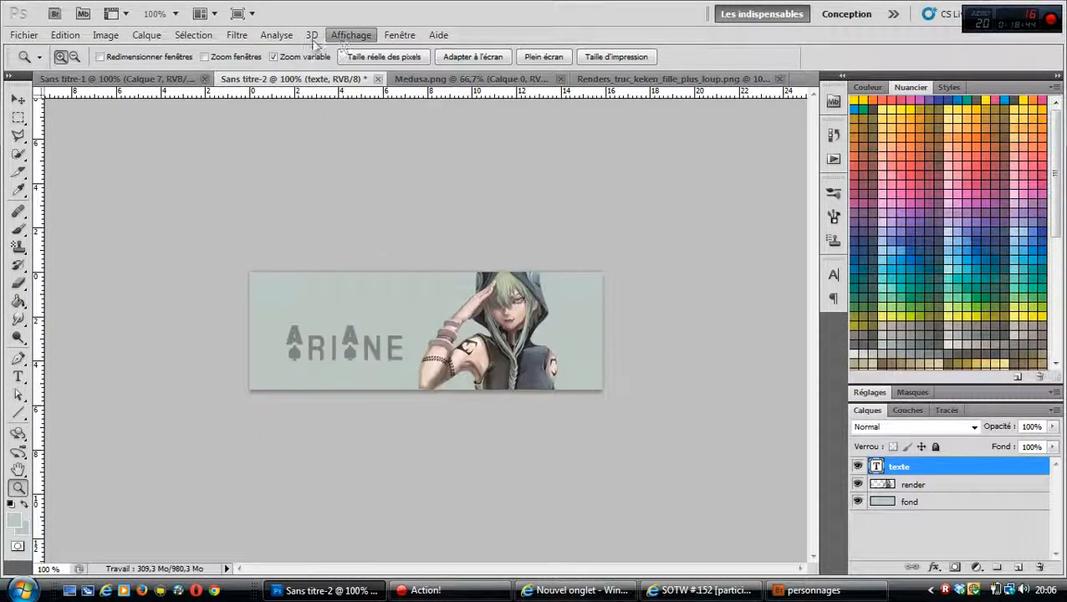
left_click(147, 35)
left_click(147, 35)
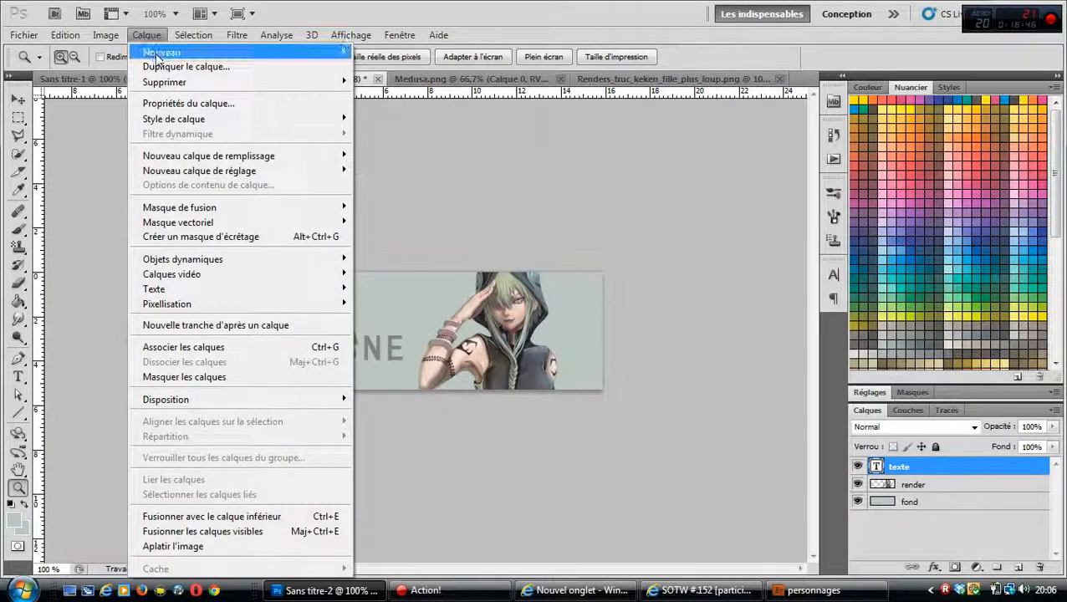
mouse_move(276, 53)
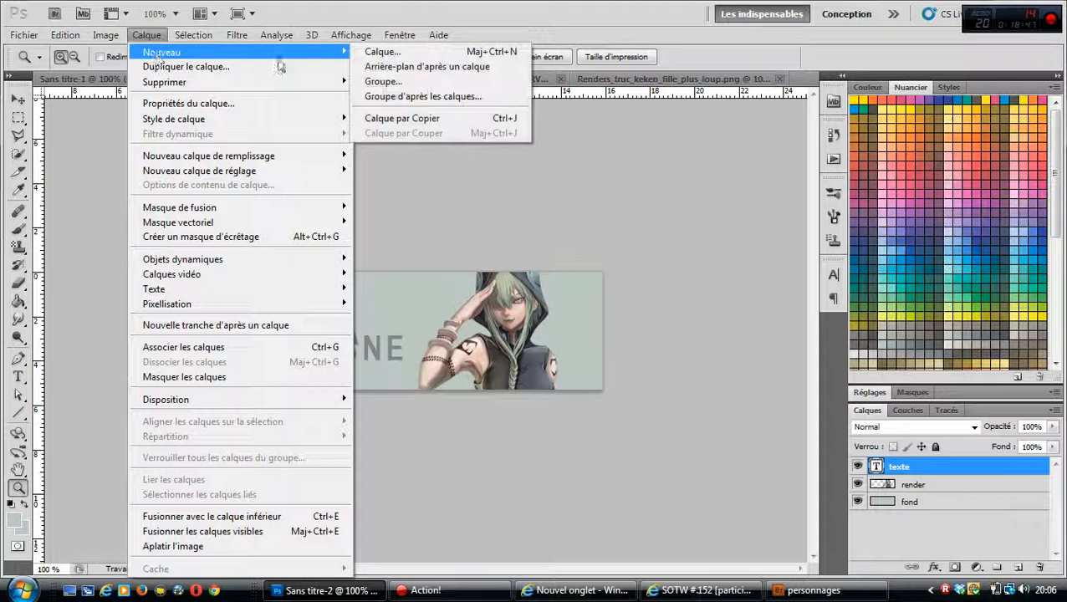
left_click(381, 50)
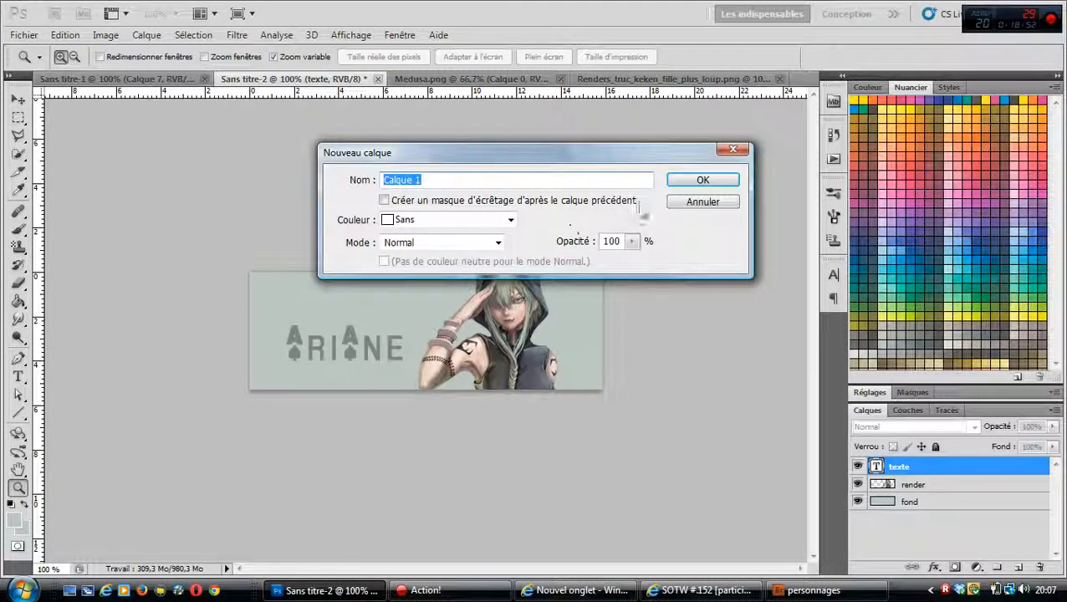
left_click(682, 185)
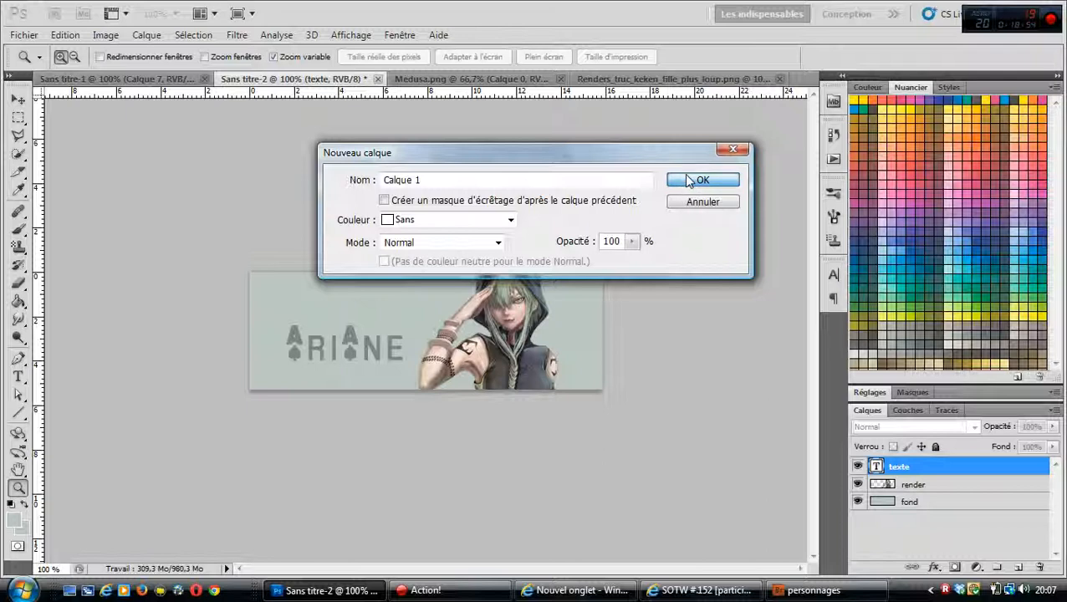
double_click(914, 470)
double_click(920, 471)
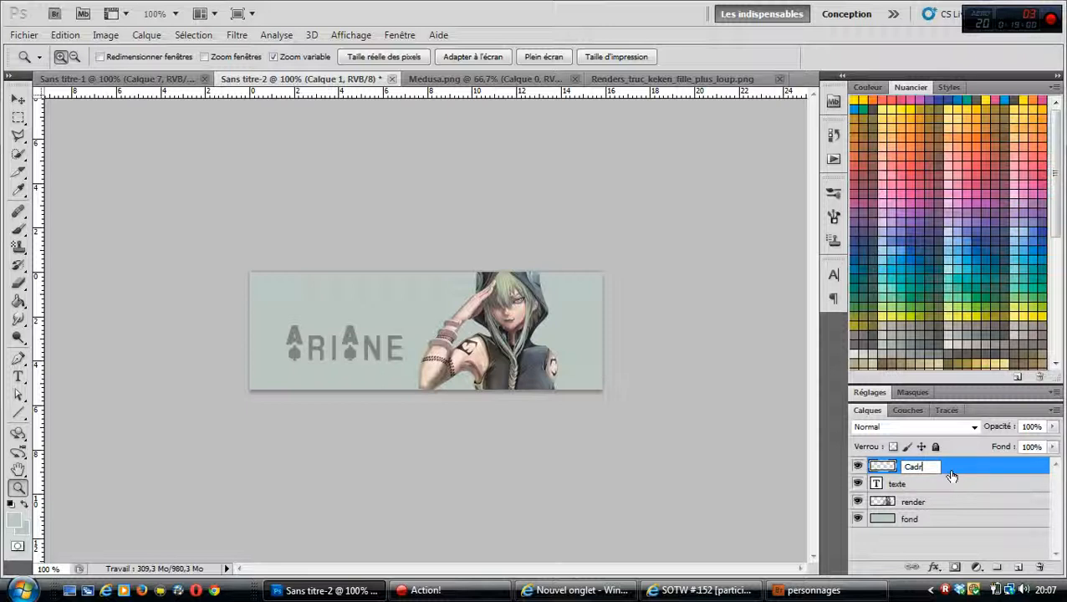
key("Return")
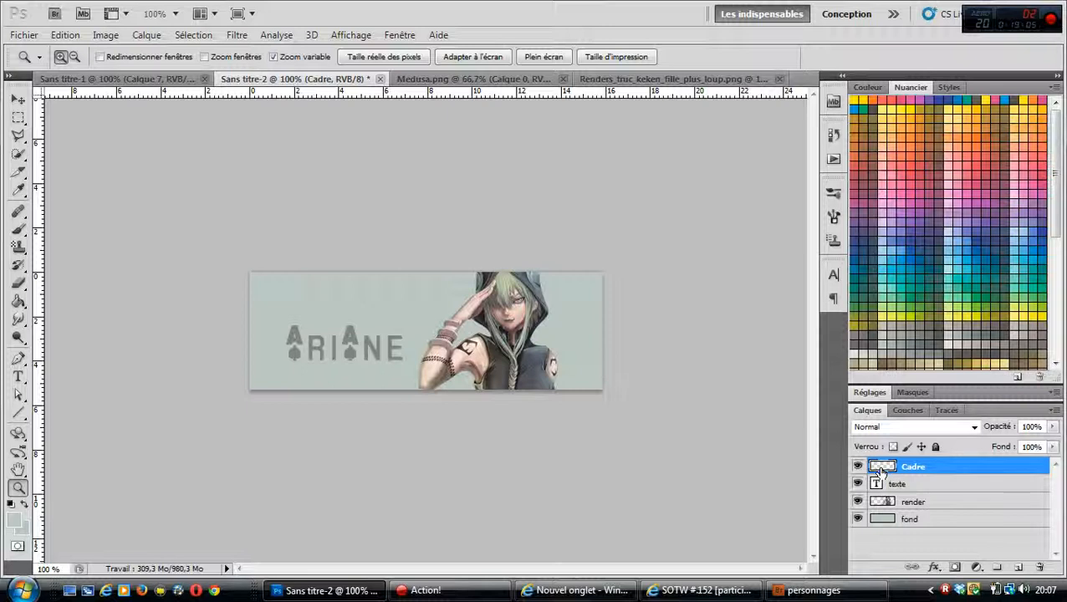
Step: Select the whole canvas and open the stroke settings for the Cadre layer
left_click(193, 35)
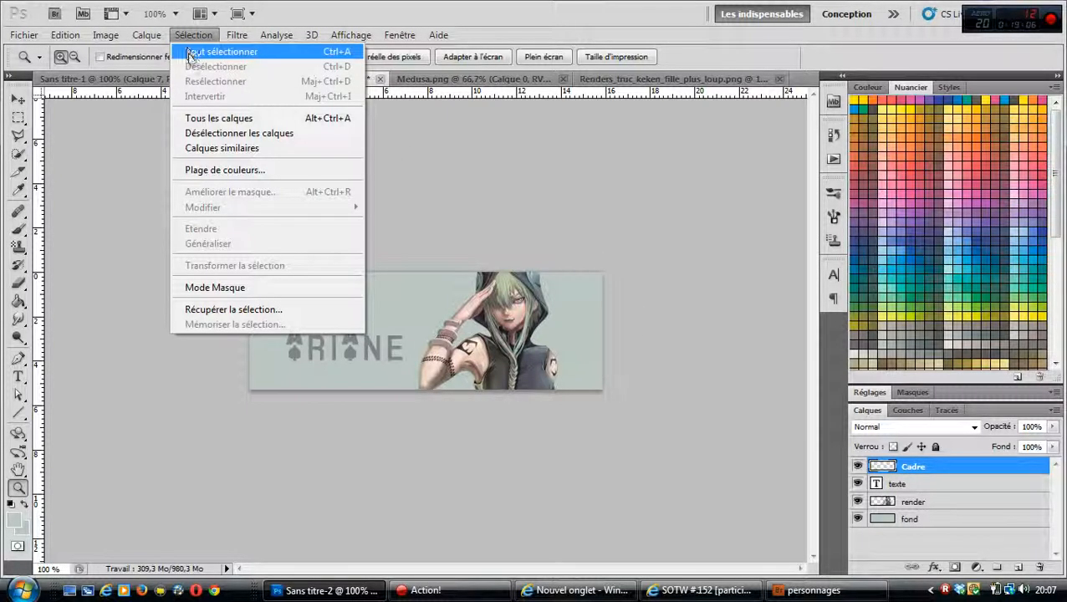
left_click(189, 54)
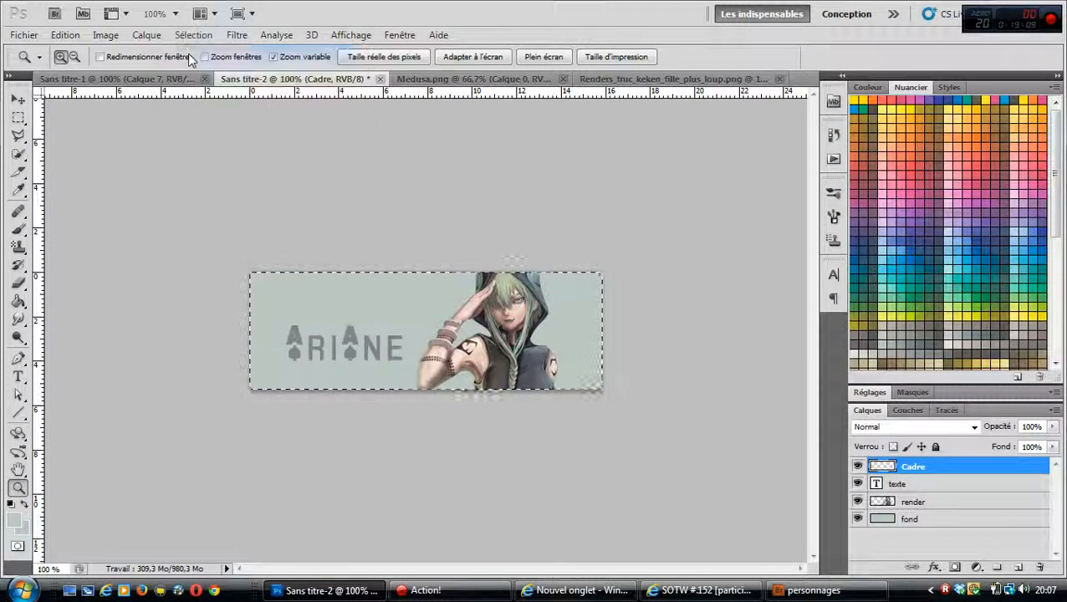
left_click(73, 33)
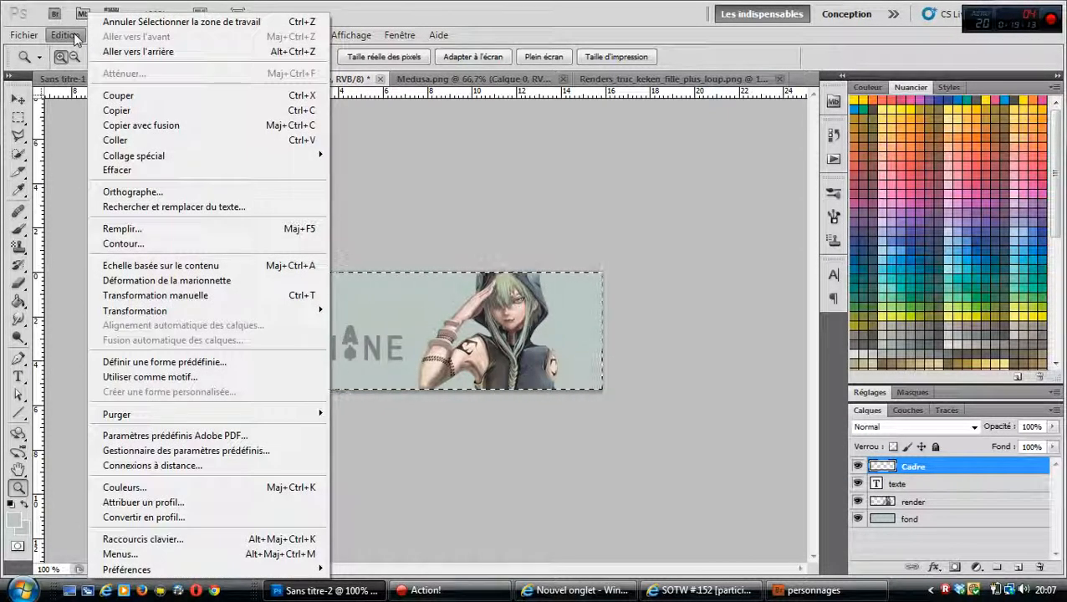
left_click(123, 243)
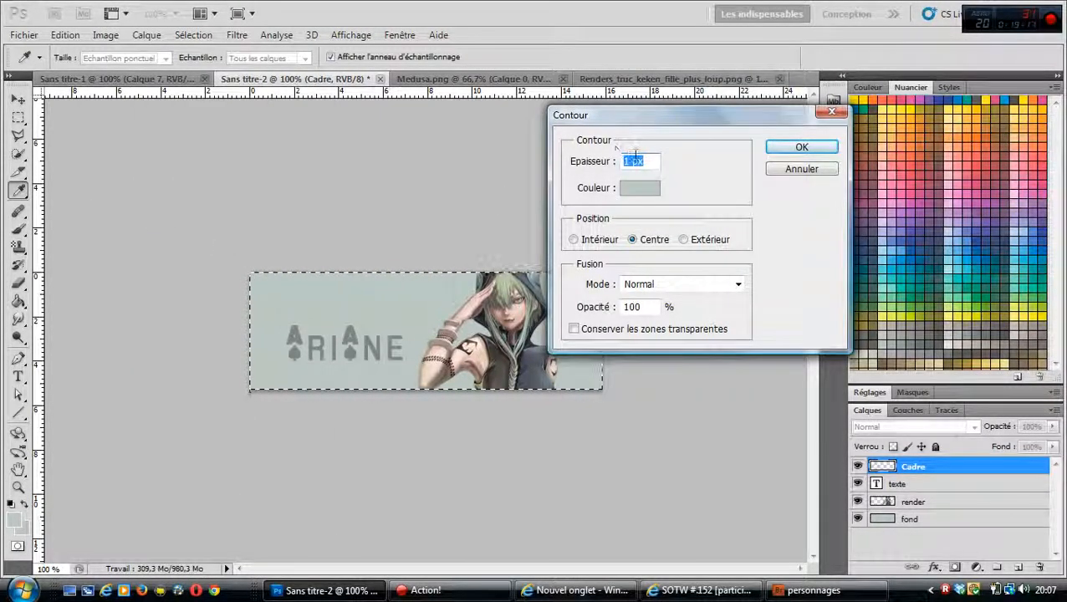
left_click_drag(629, 161, 604, 161)
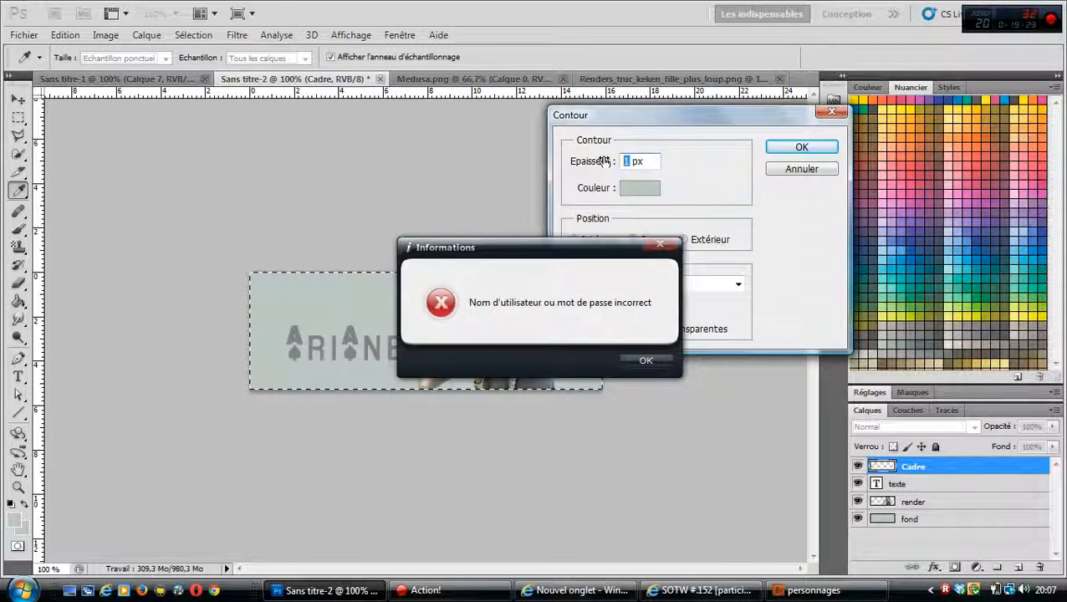
left_click(642, 361)
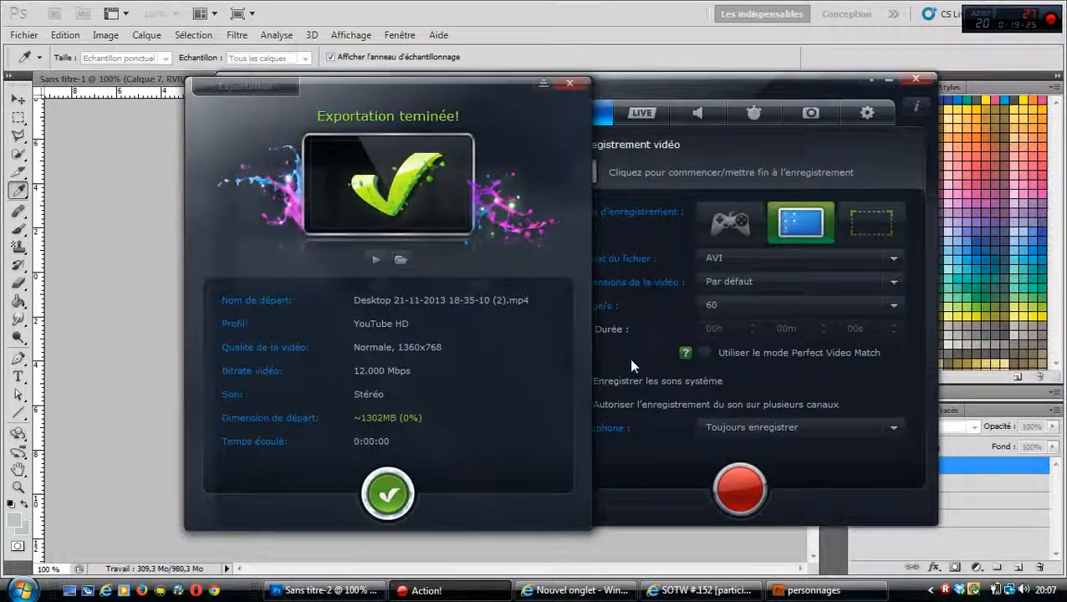
left_click(577, 591)
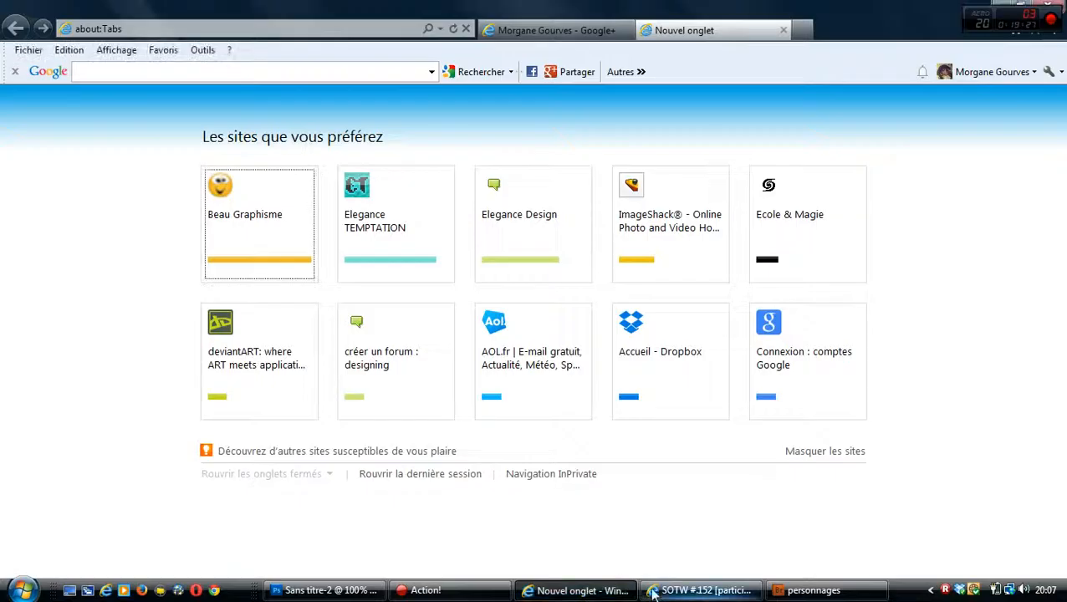
left_click(331, 591)
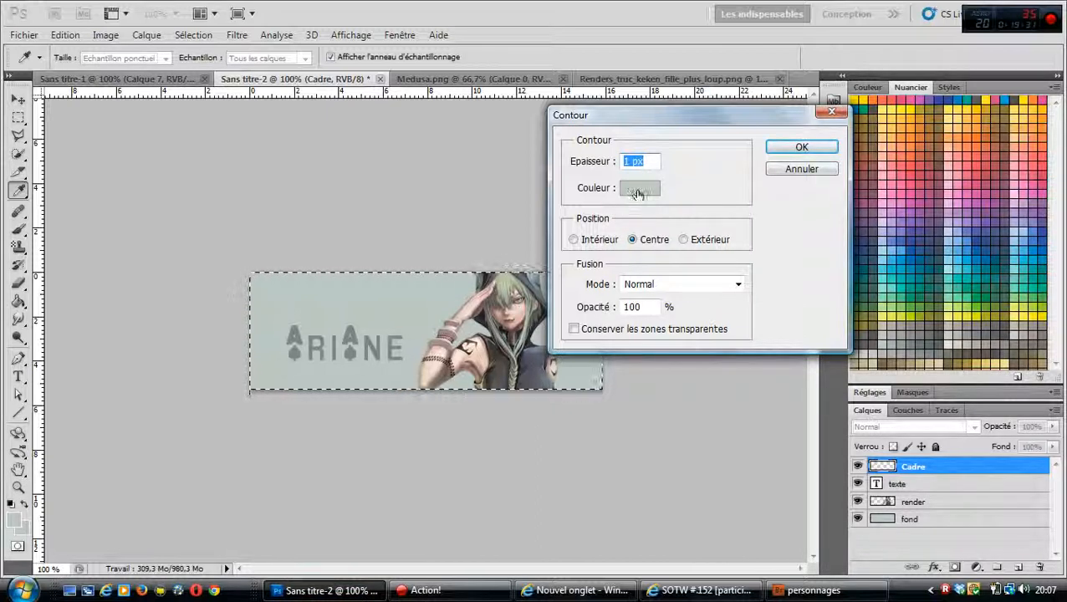
Step: Stroke the canvas selection with a 5 px centred outline in dark grey 5d5f5e, then clear the selection
left_click(626, 161)
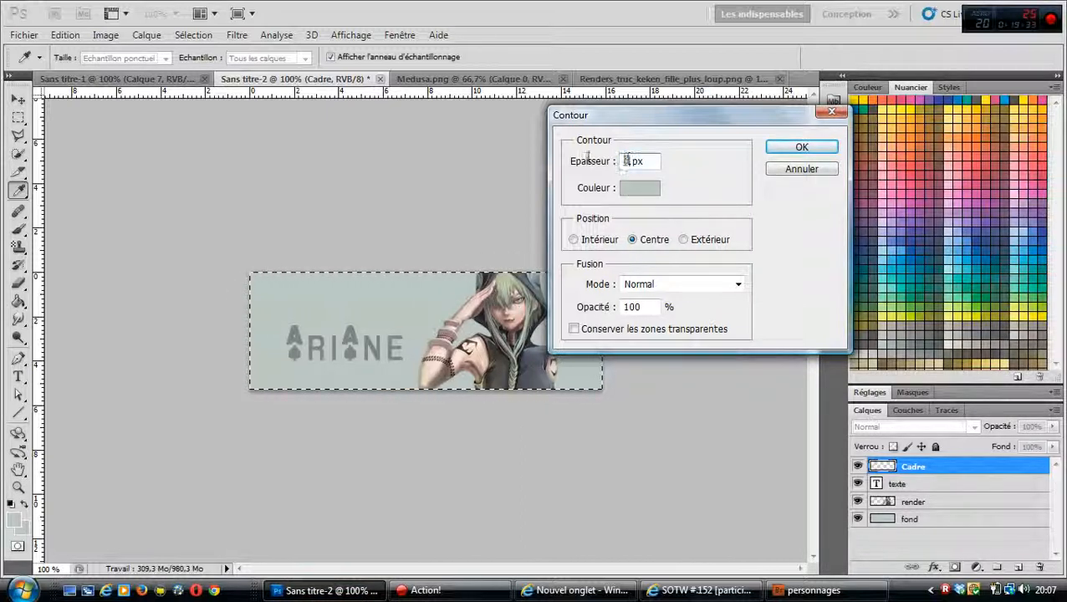
type("5")
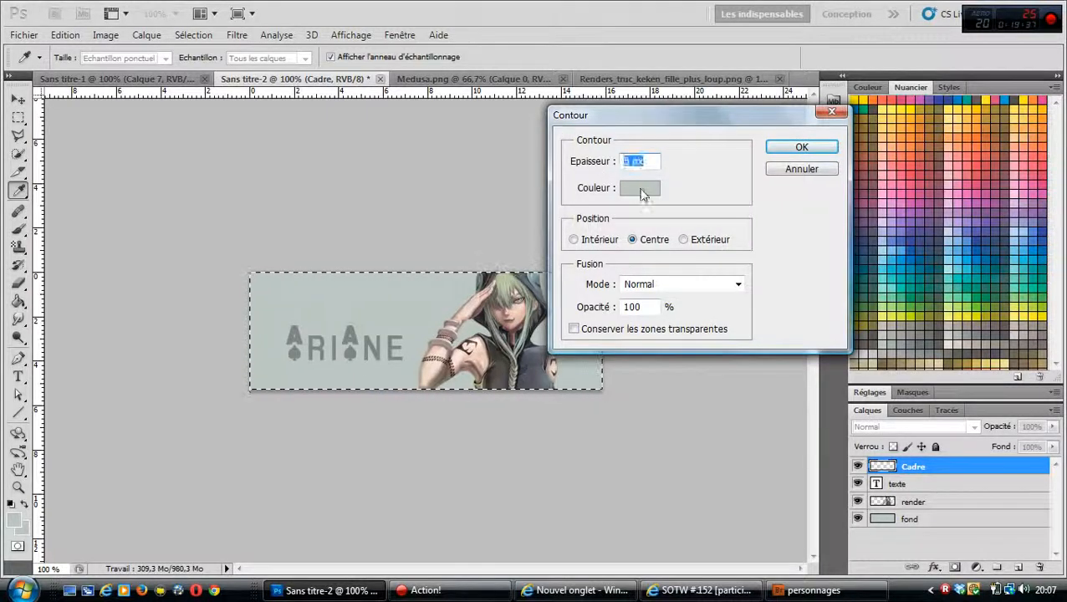
left_click(639, 189)
left_click(635, 289)
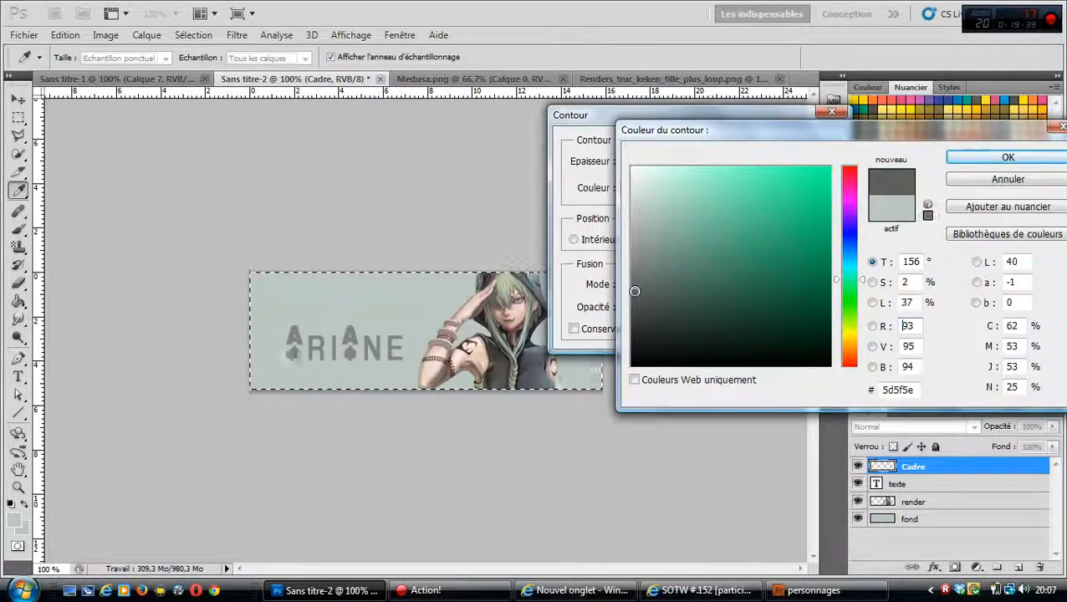
left_click(962, 155)
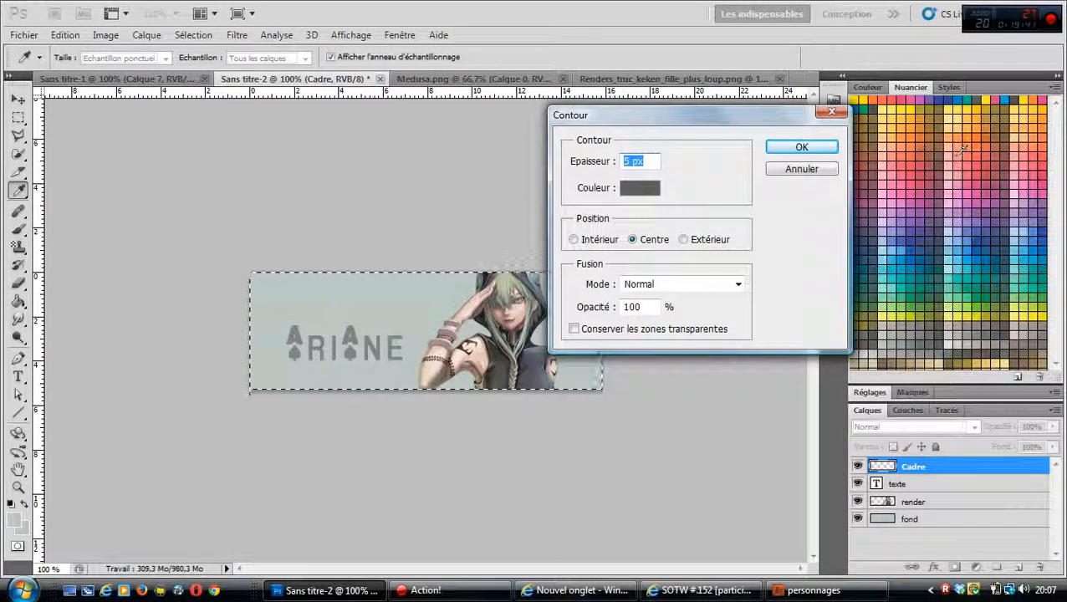
left_click(802, 147)
key("z")
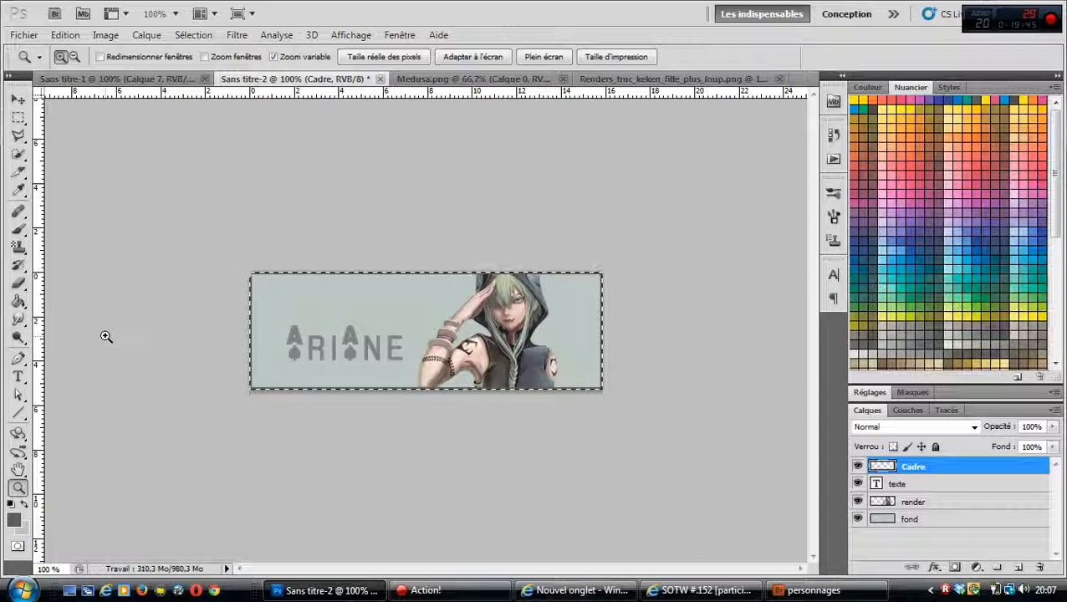
key("ctrl+d")
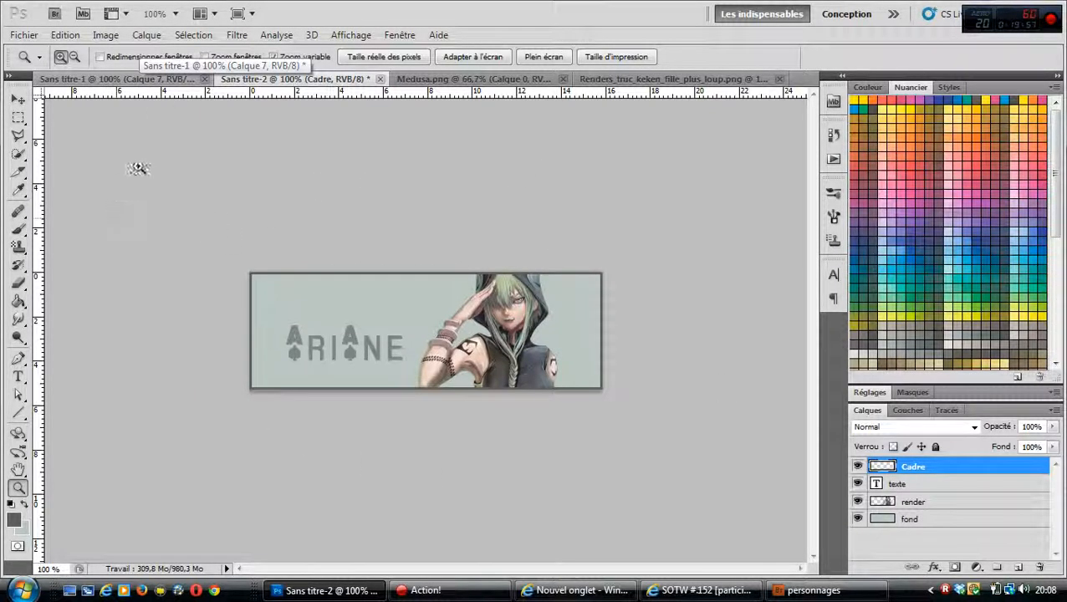
left_click(15, 38)
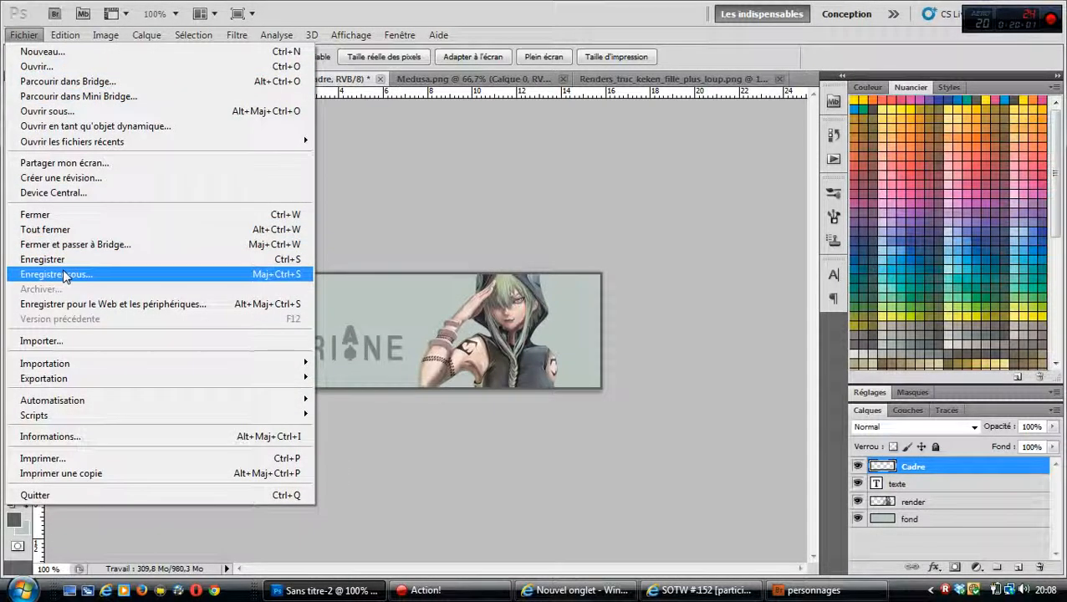
left_click(469, 198)
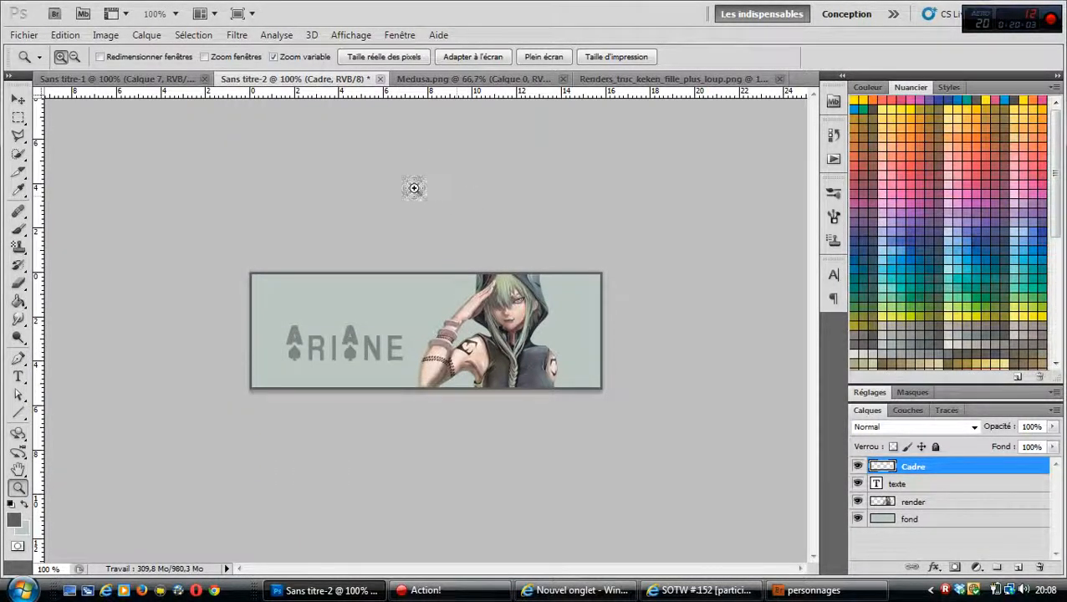
Step: Compare the framed banner with the earlier version in the Sans titre-1 document, ending on Sans titre-2
left_click(118, 78)
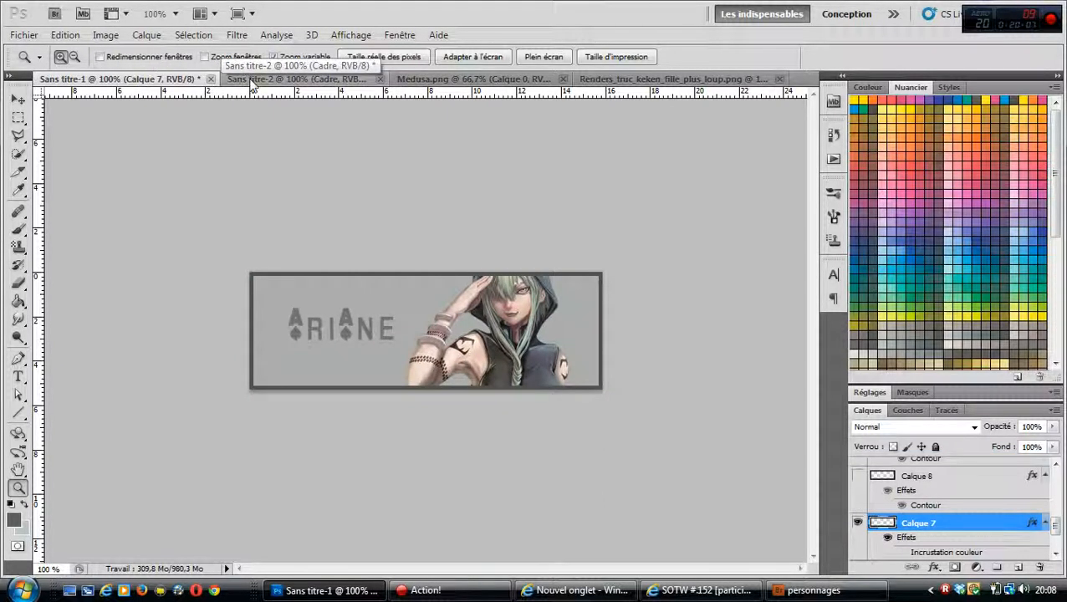
left_click(251, 79)
left_click(151, 79)
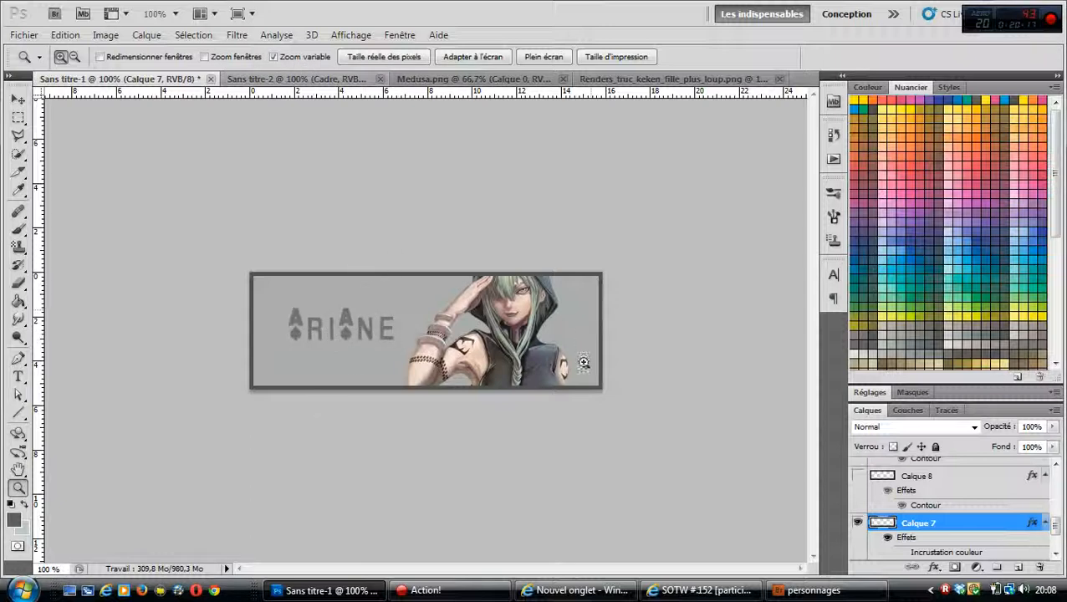
left_click(259, 83)
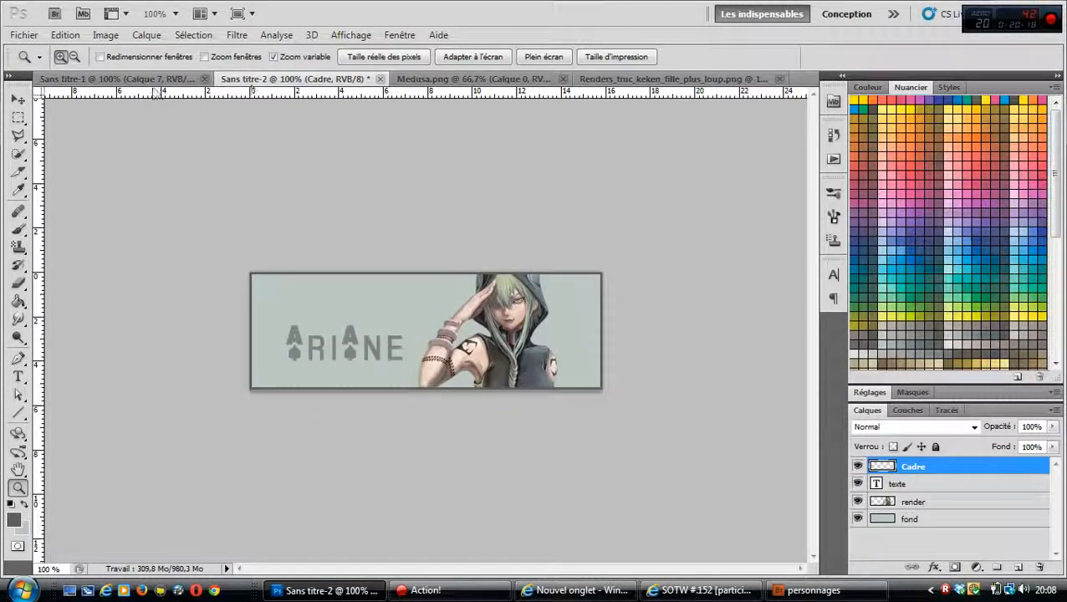
left_click(131, 82)
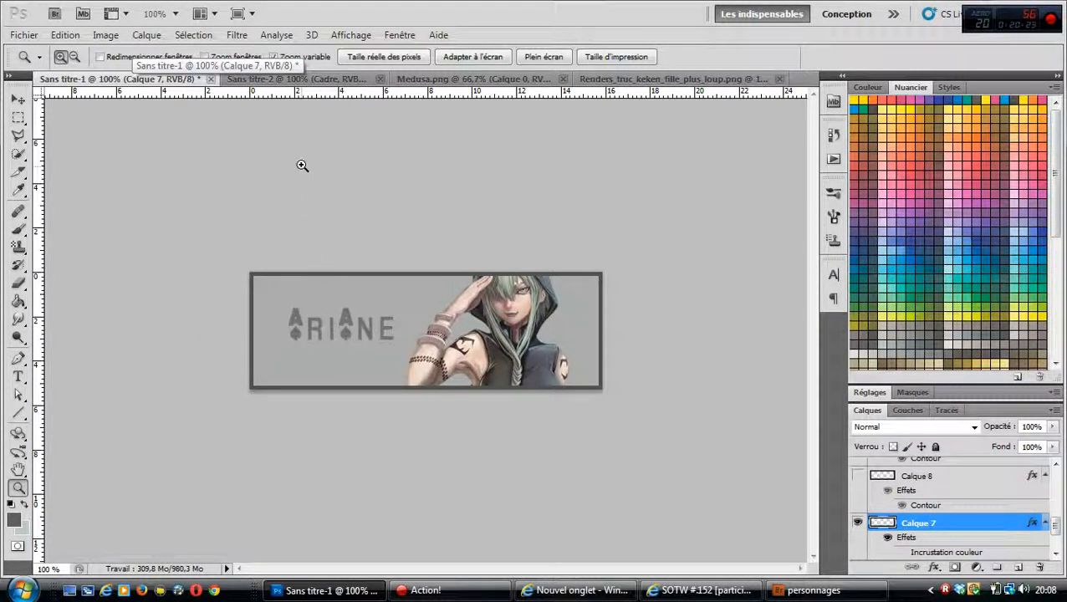
left_click(318, 84)
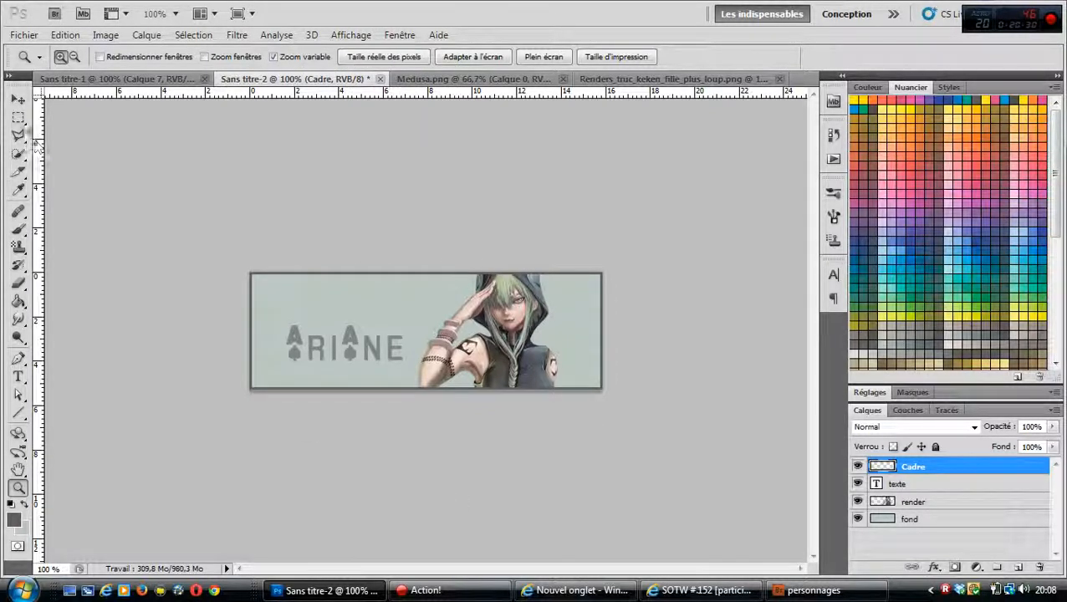
Step: Move the texte layer up and slightly right so the name sits near the banner's mid-height
left_click(17, 99)
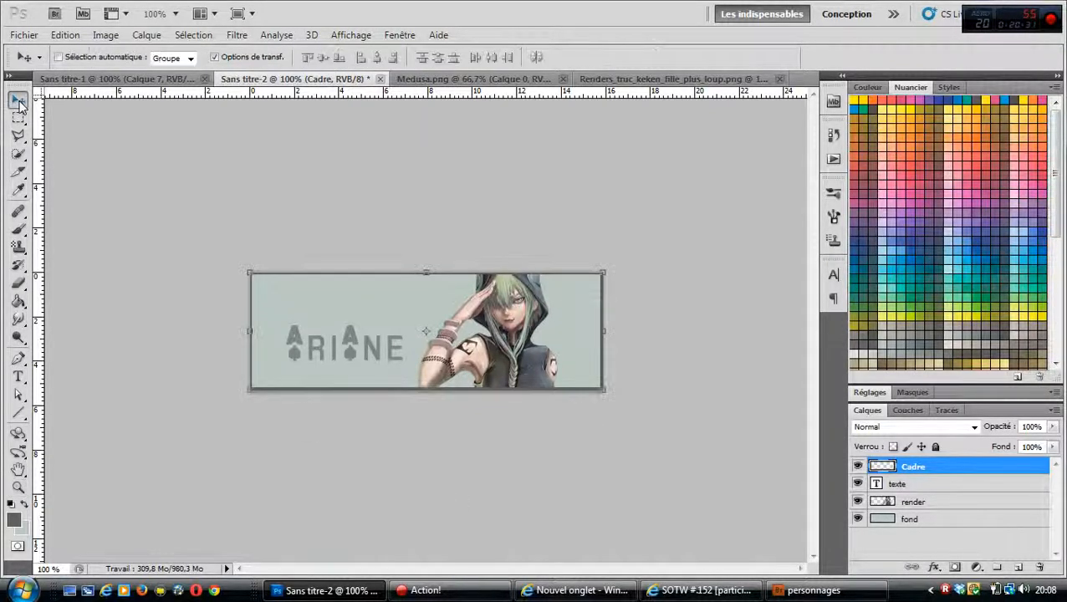
left_click(893, 485)
left_click_drag(365, 359, 374, 353)
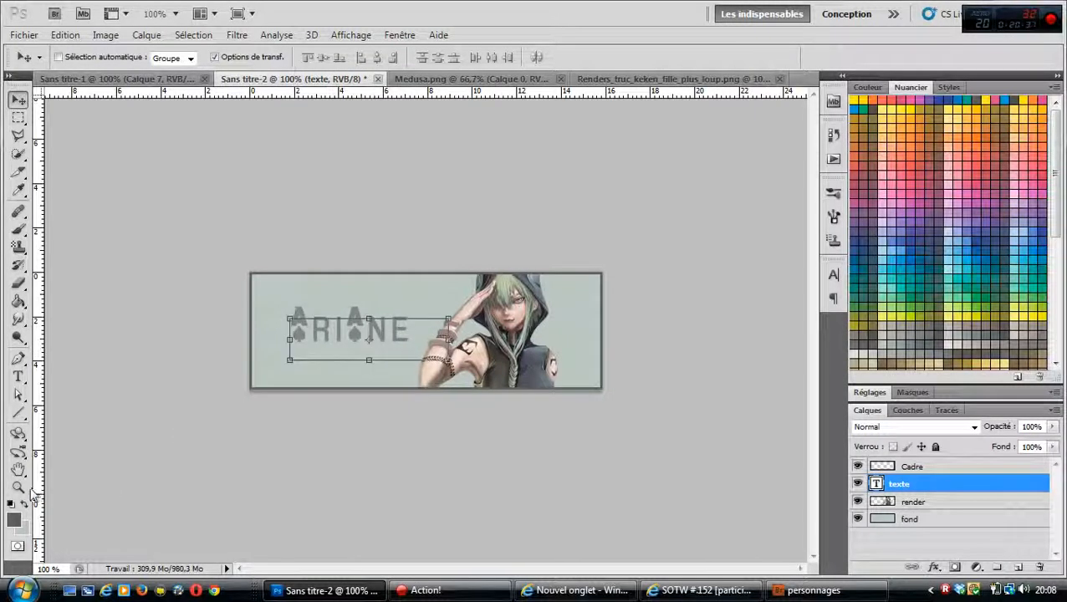
left_click(17, 489)
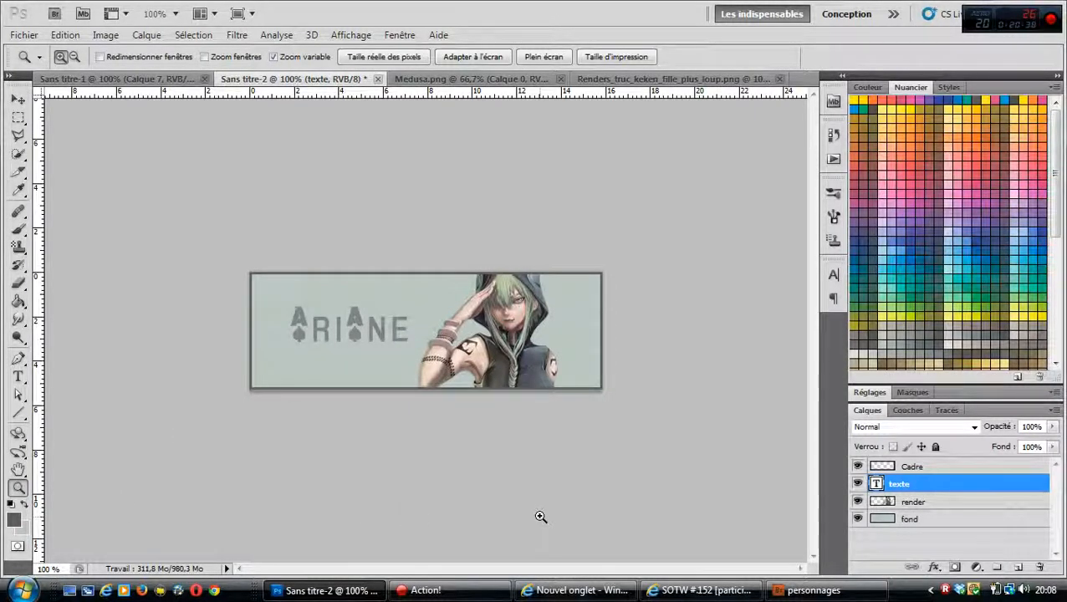